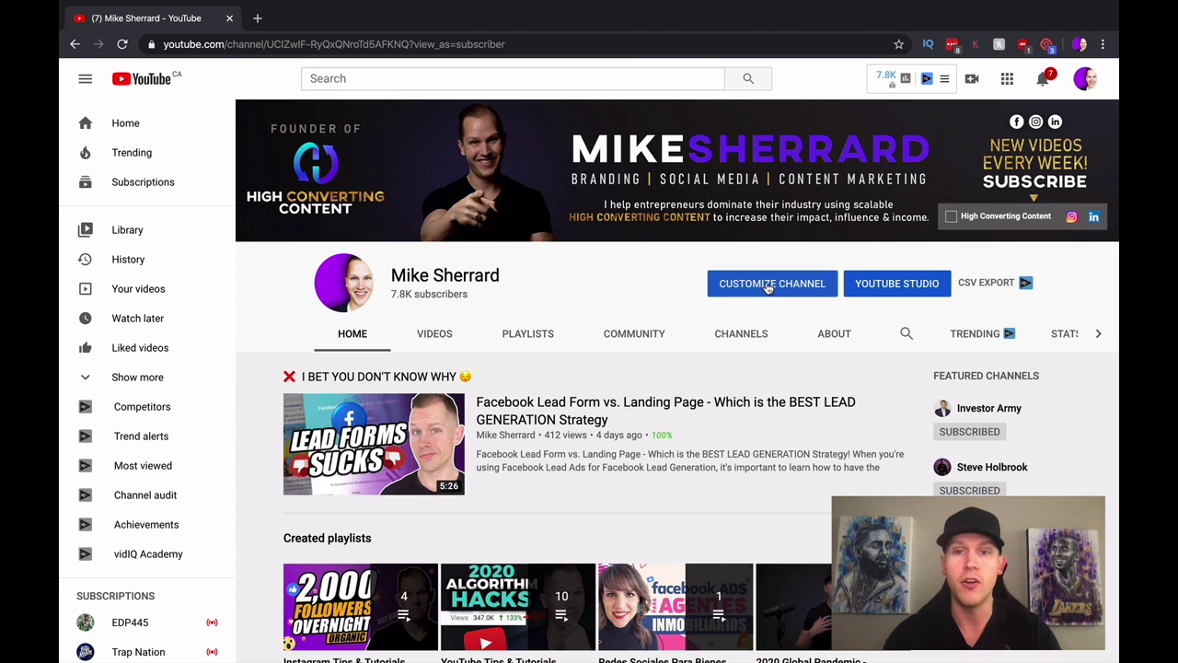
- Open the channel's customization view and review its home page for new visitors and its About information
{"action": "left_click", "coordinate": [768, 288]}
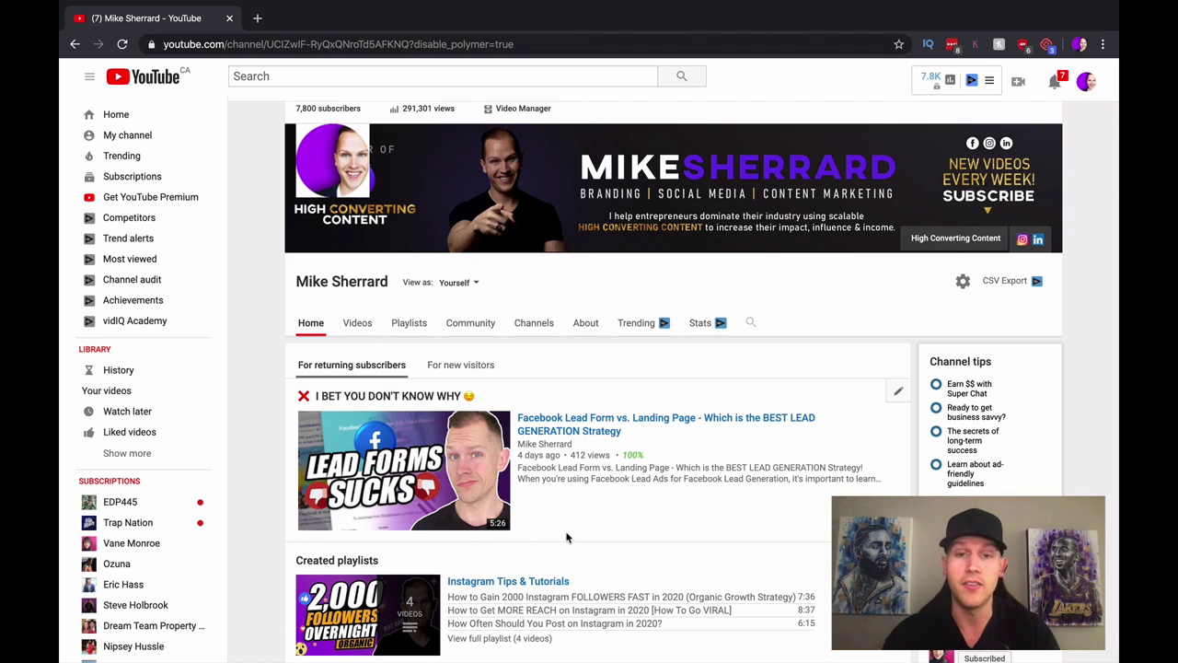
{"action": "left_click", "coordinate": [488, 366]}
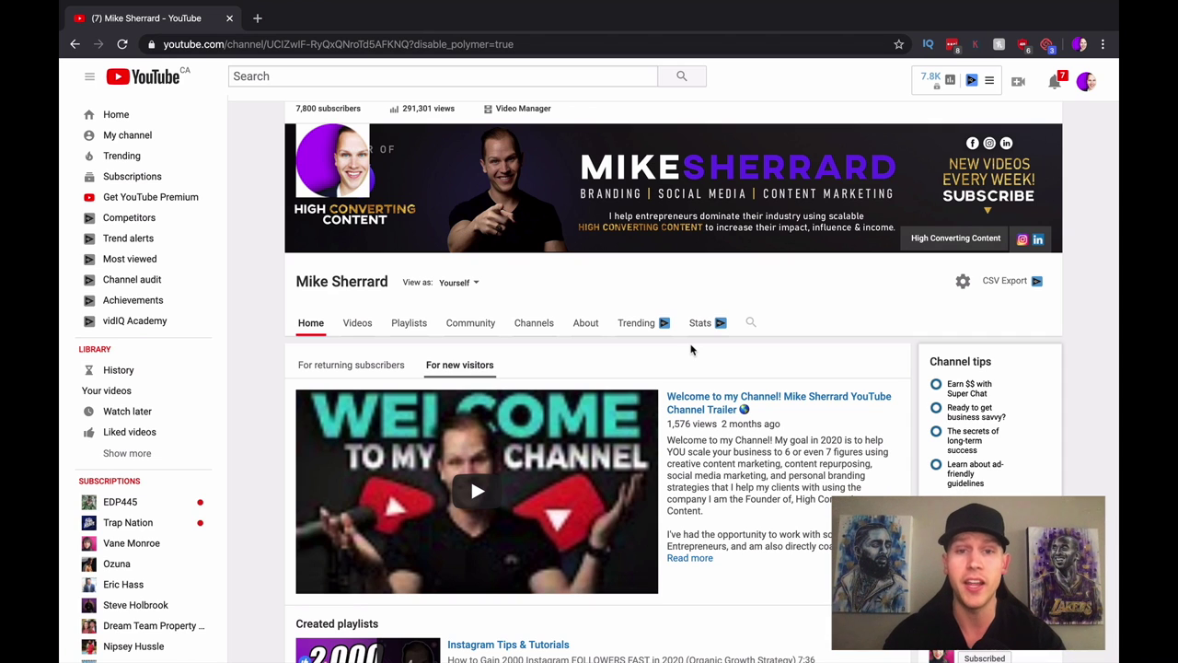
{"action": "left_click", "coordinate": [580, 331]}
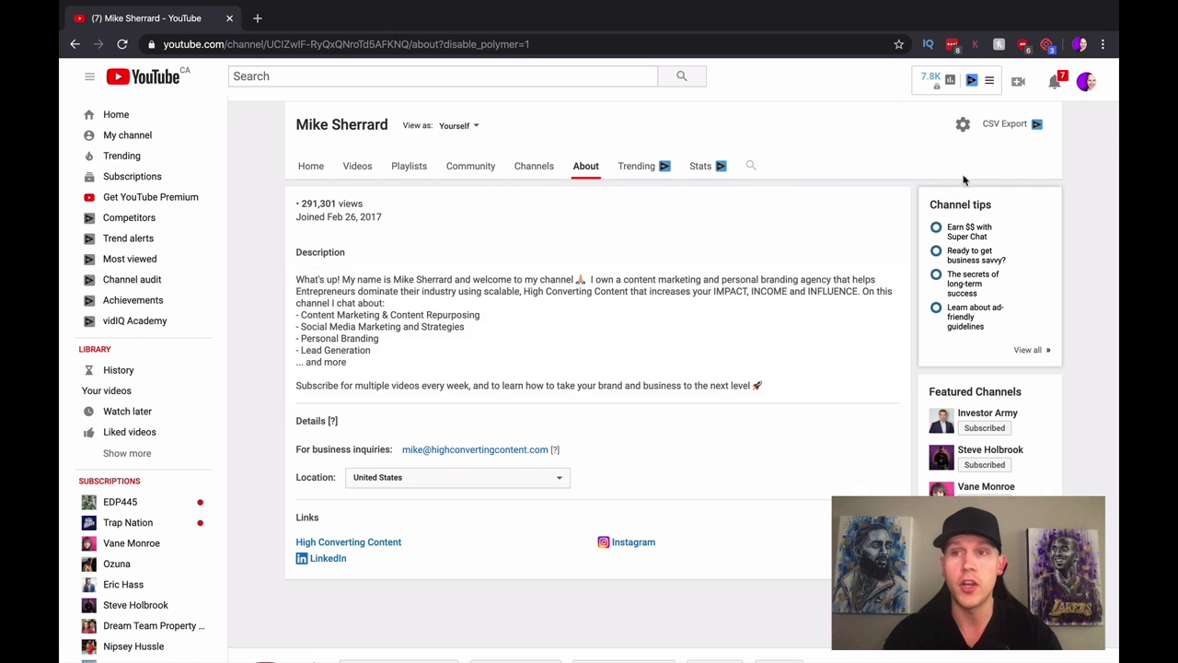
- Switch to YouTube Studio for the channel and look over the channel dashboard
{"action": "left_click", "coordinate": [1087, 82]}
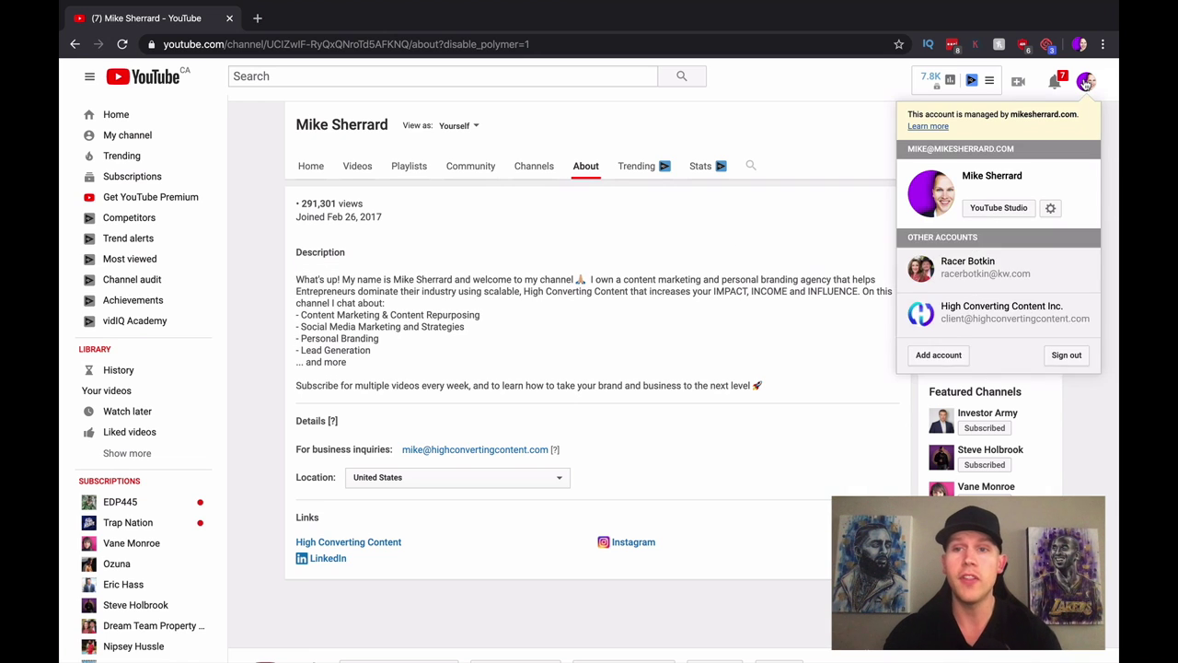
{"action": "left_click", "coordinate": [1003, 208]}
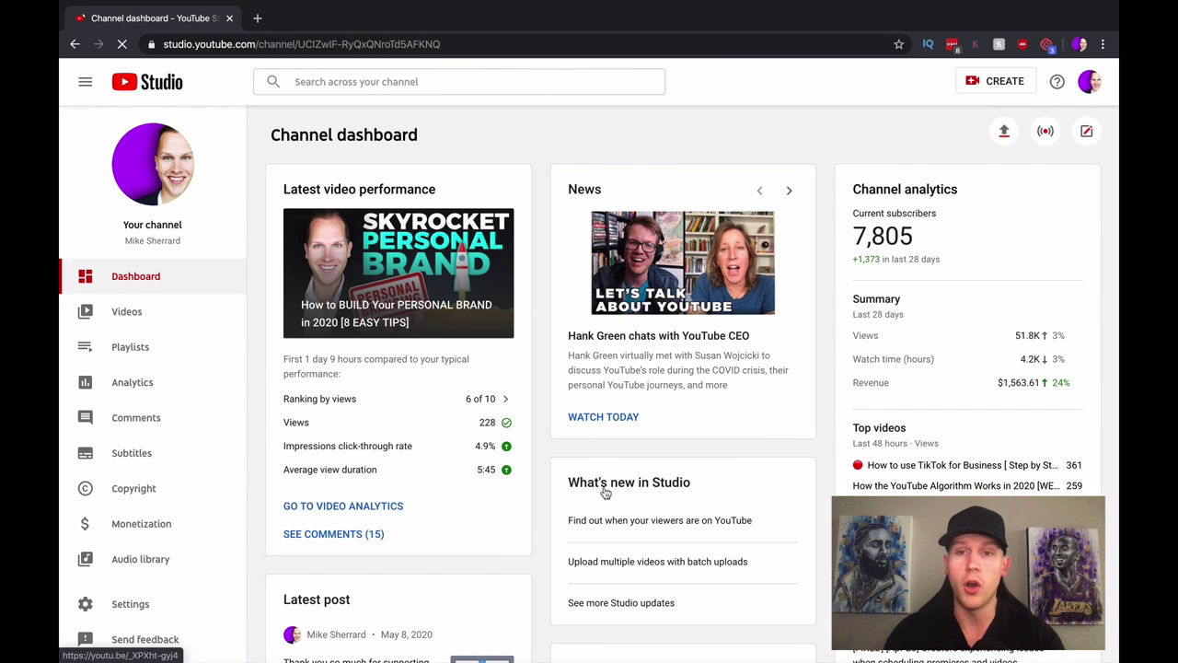
{"action": "scroll", "coordinate": [511, 366], "scroll_direction": "down", "scroll_amount": 5}
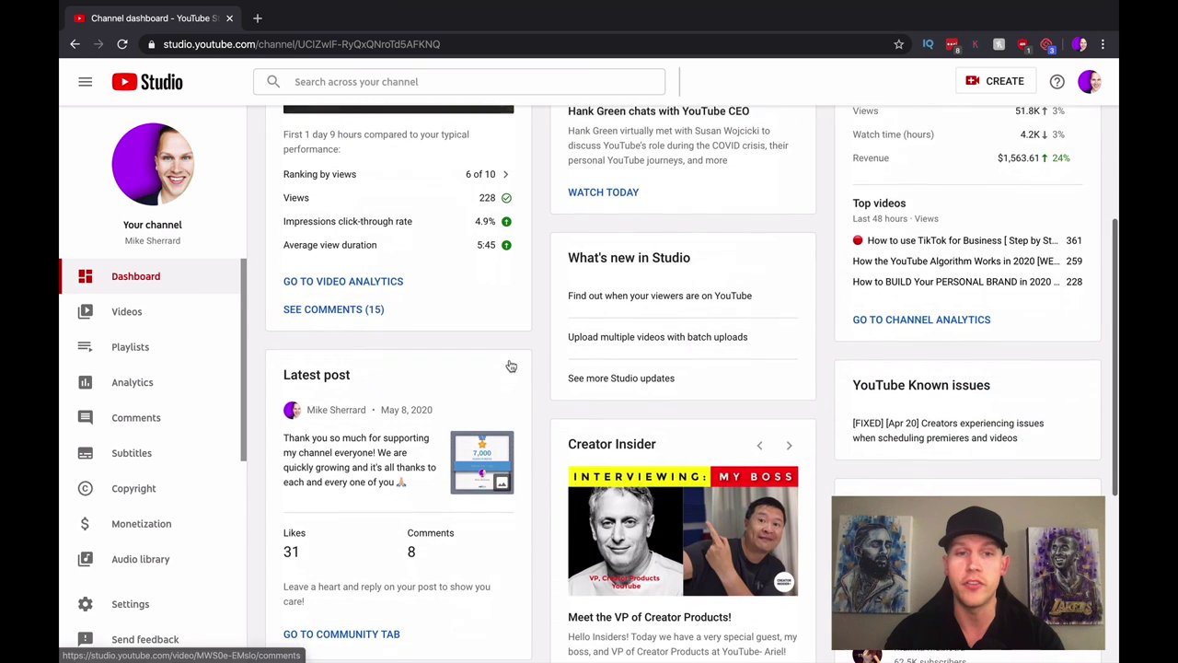
{"action": "scroll", "coordinate": [208, 399], "scroll_direction": "down", "scroll_amount": 4}
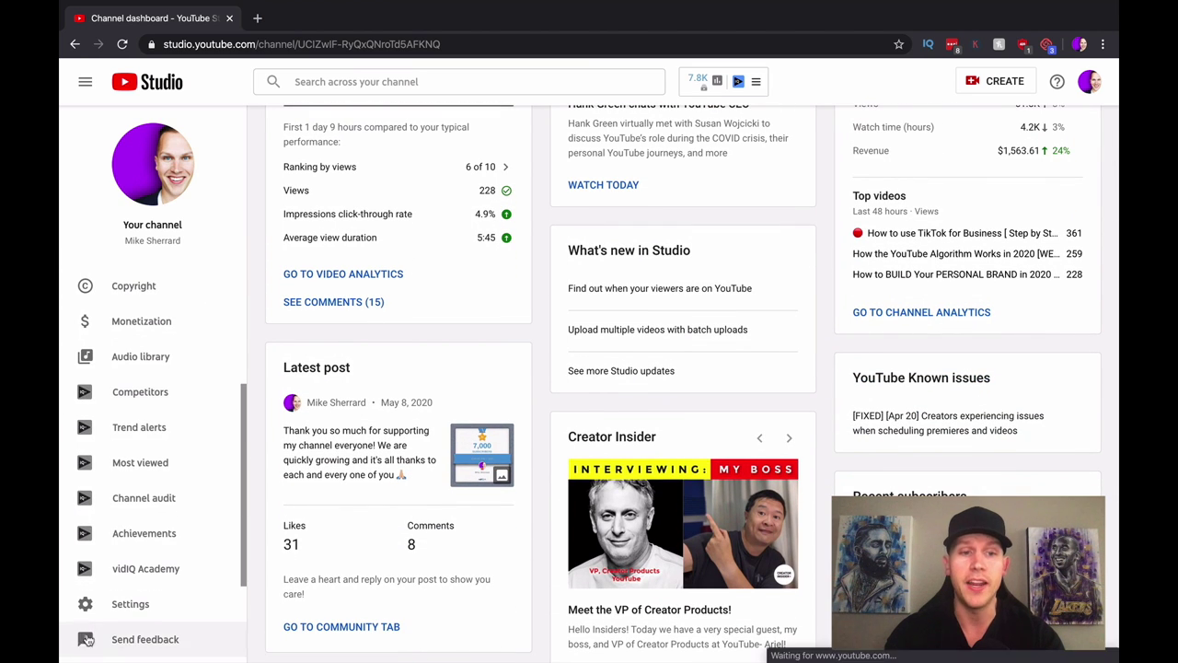
- Open the Studio settings and review the channel's basic info, including its keywords and country
{"action": "left_click", "coordinate": [128, 604]}
{"action": "scroll", "coordinate": [454, 268], "scroll_direction": "down", "scroll_amount": 2}
{"action": "scroll", "coordinate": [452, 264], "scroll_direction": "up", "scroll_amount": 2}
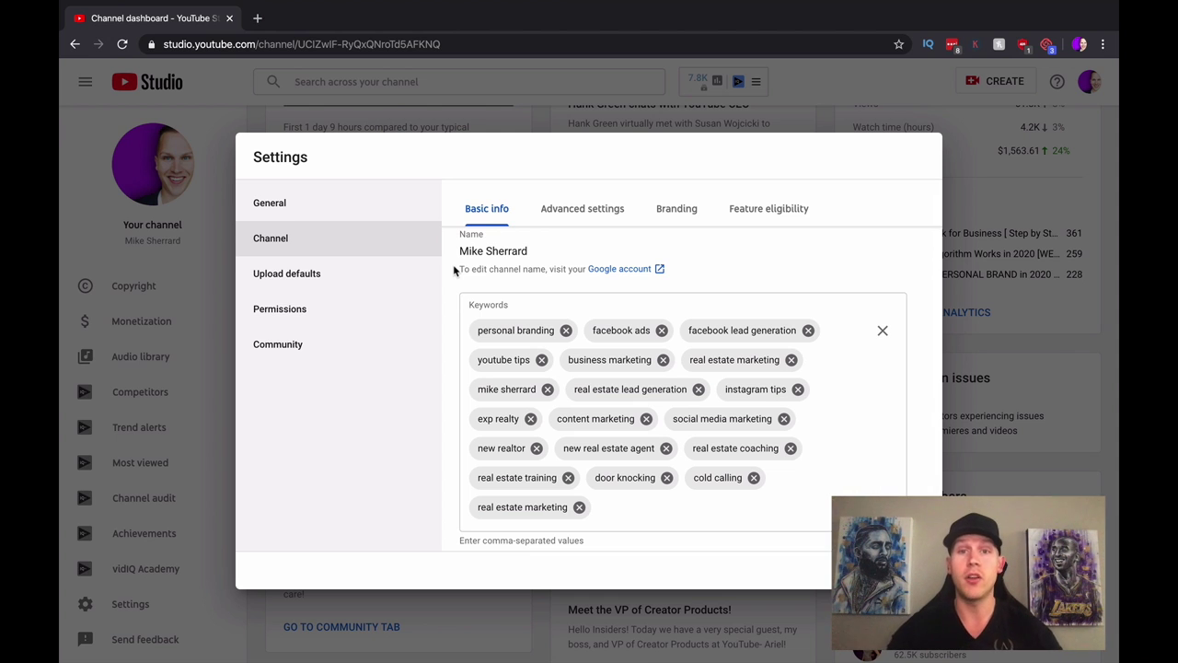
{"action": "scroll", "coordinate": [560, 237], "scroll_direction": "down", "scroll_amount": 1}
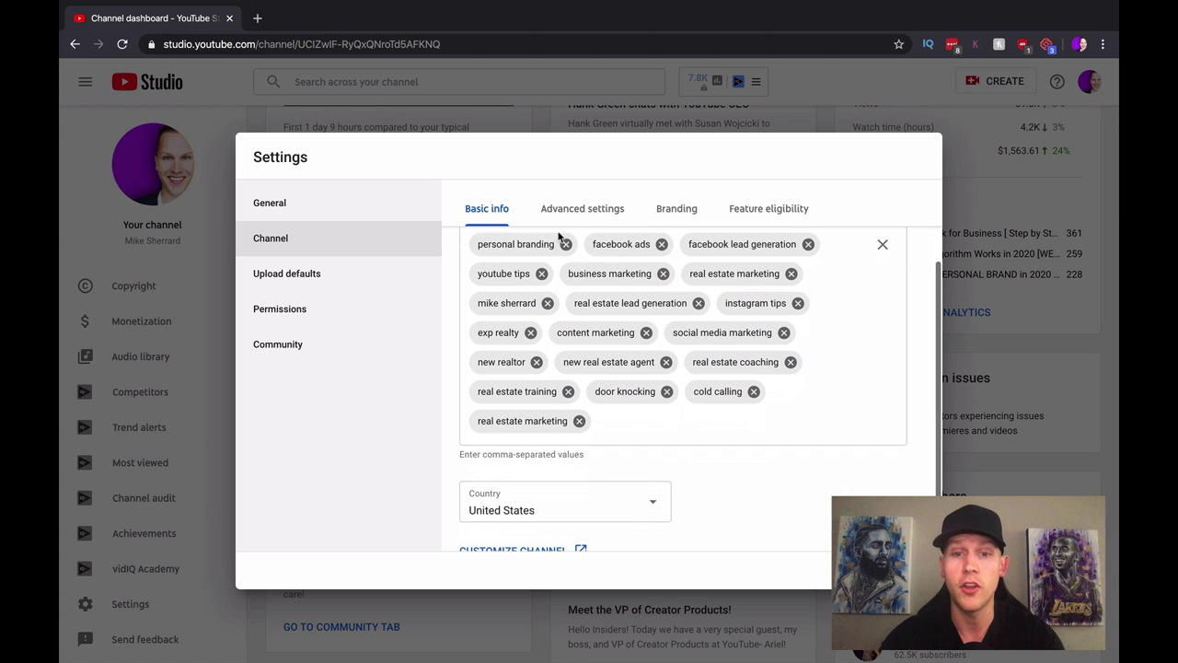
- Review the channel's advanced settings for audience and Google Ads linking, and its video watermark branding
{"action": "left_click", "coordinate": [576, 204]}
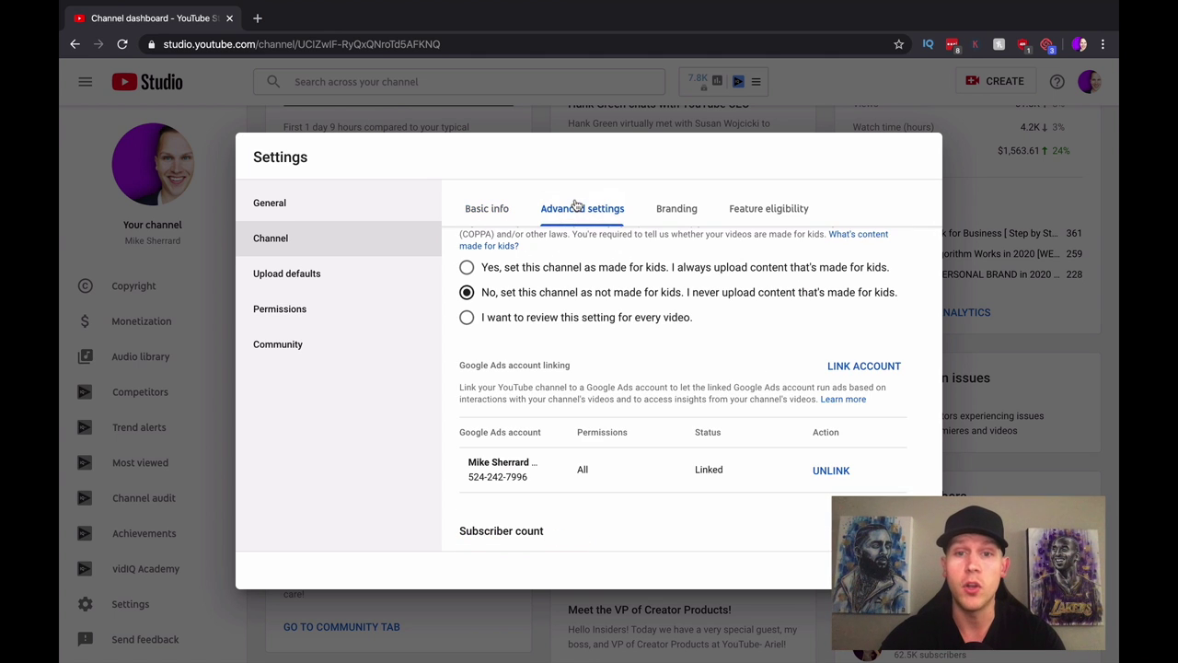
{"action": "scroll", "coordinate": [678, 317], "scroll_direction": "down", "scroll_amount": 5}
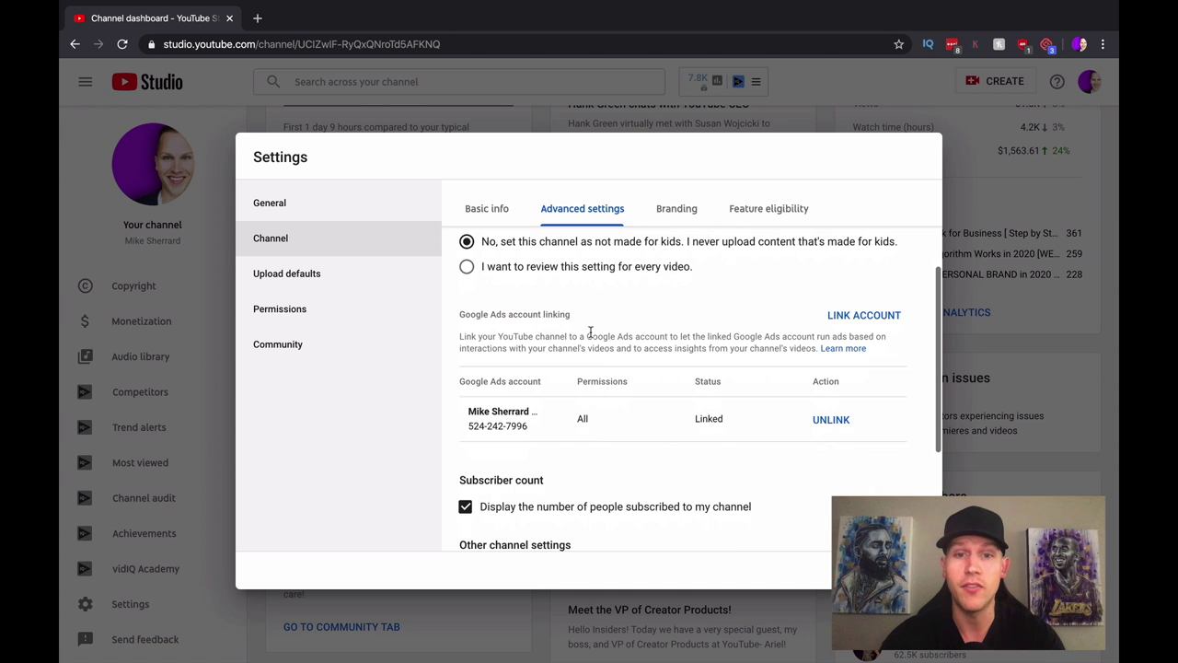
{"action": "left_click", "coordinate": [673, 213]}
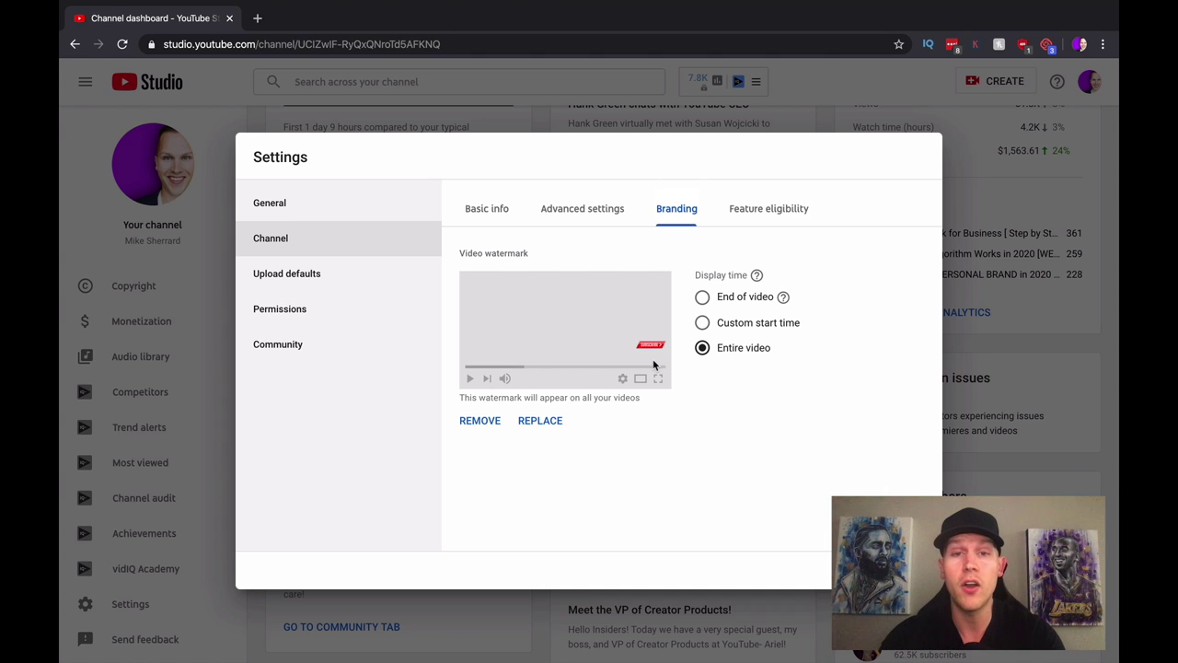
- Review the channel's feature eligibility and expand the details of the Default Features
{"action": "left_click", "coordinate": [753, 217]}
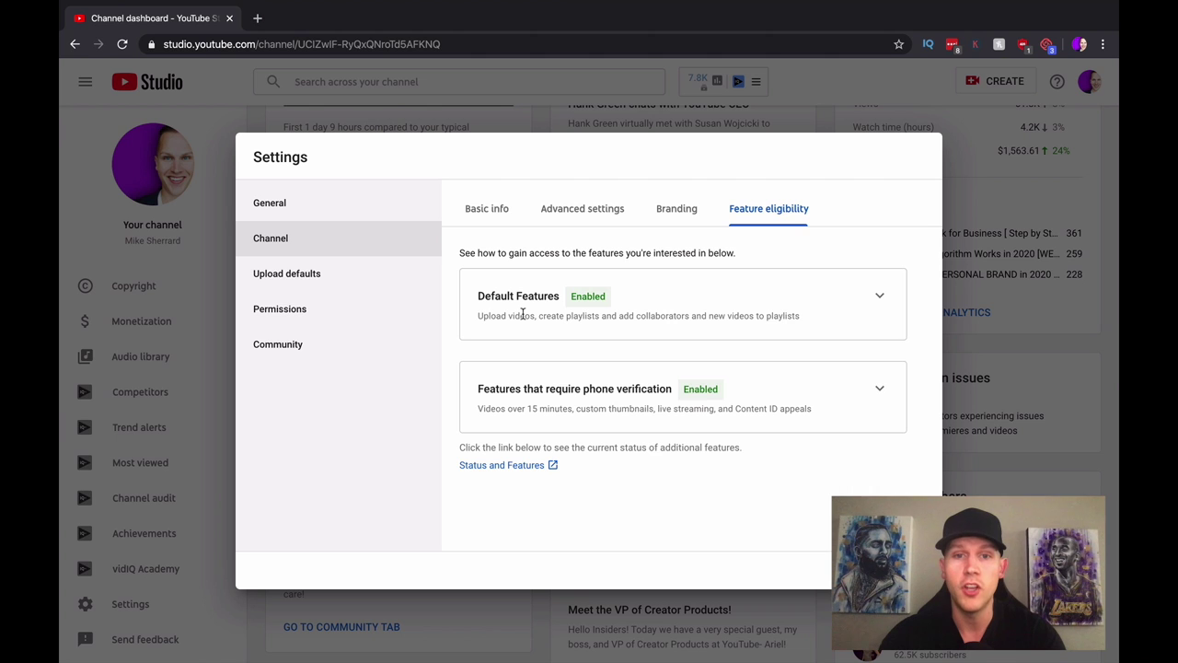
{"action": "left_click", "coordinate": [878, 295]}
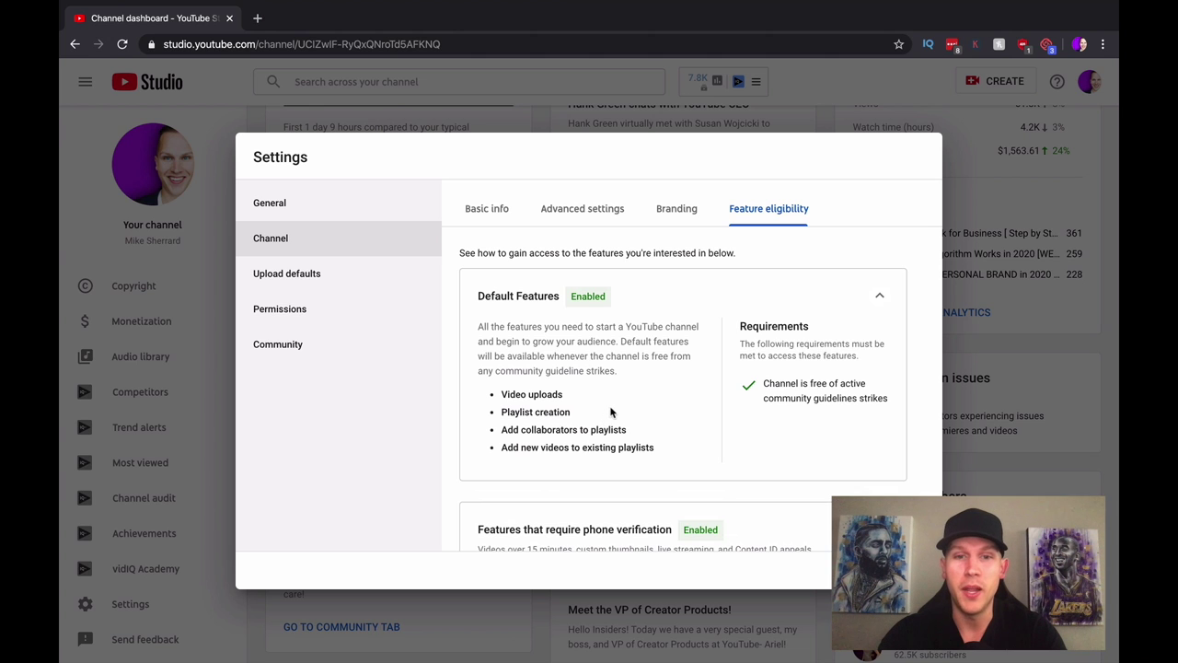
{"action": "scroll", "coordinate": [610, 446], "scroll_direction": "down", "scroll_amount": 2}
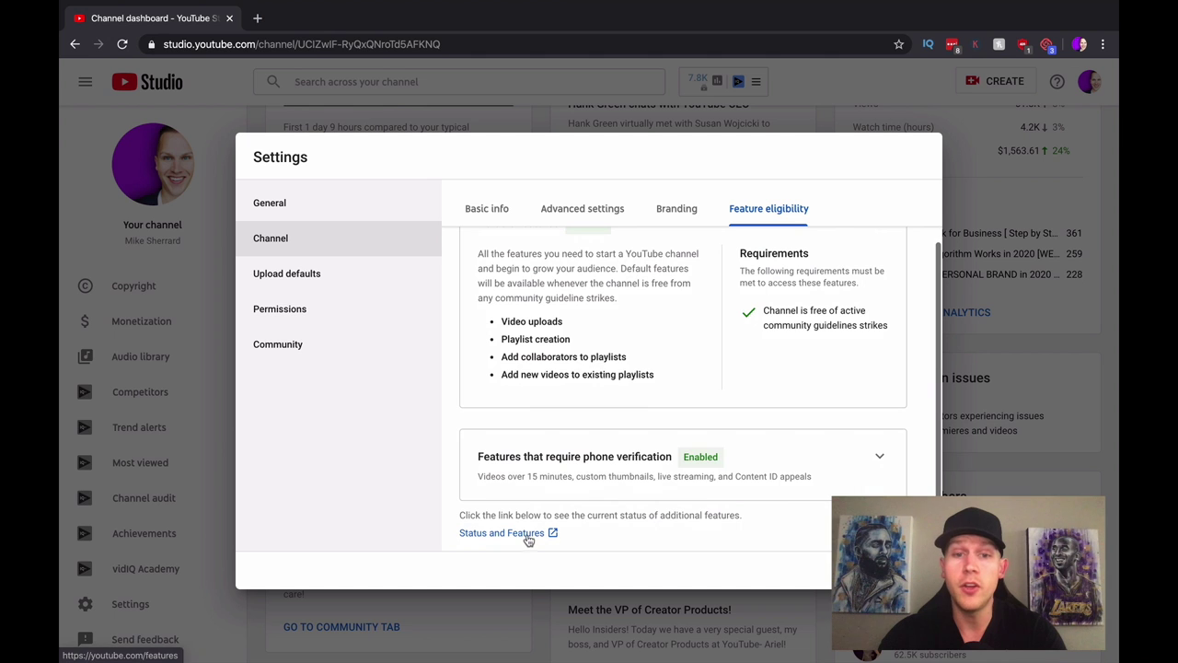
- Examine the channel violations and feature availability on the Status and Features page, closing that page and the settings
{"action": "left_click", "coordinate": [529, 537]}
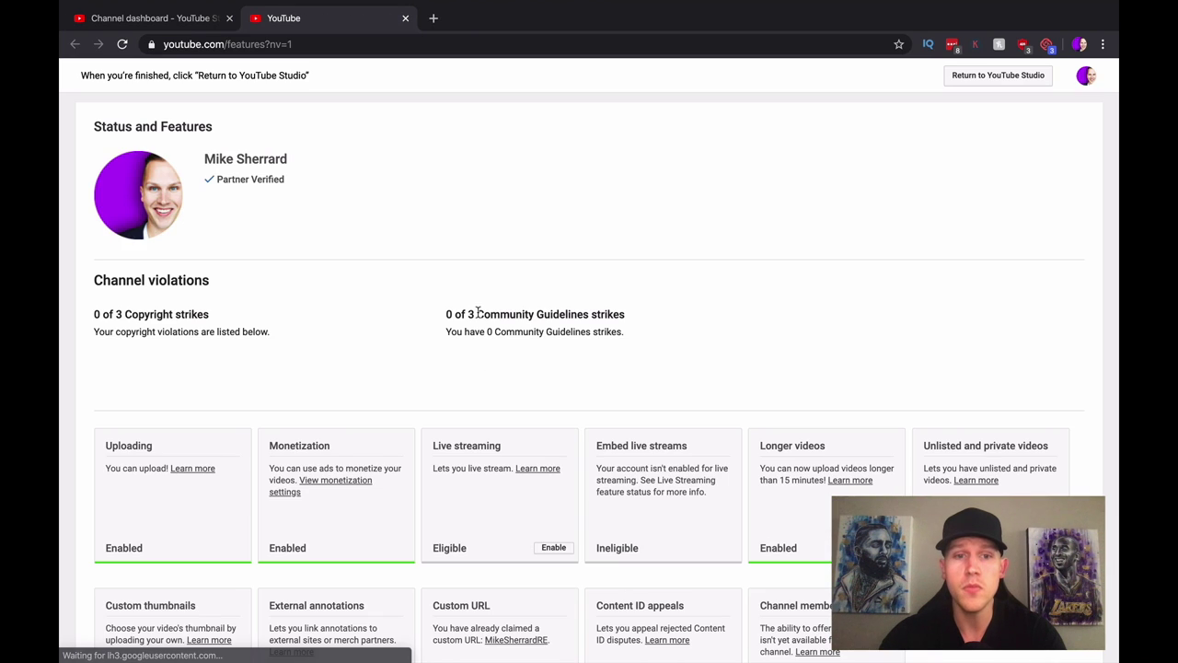
{"action": "scroll", "coordinate": [476, 310], "scroll_direction": "down", "scroll_amount": 3}
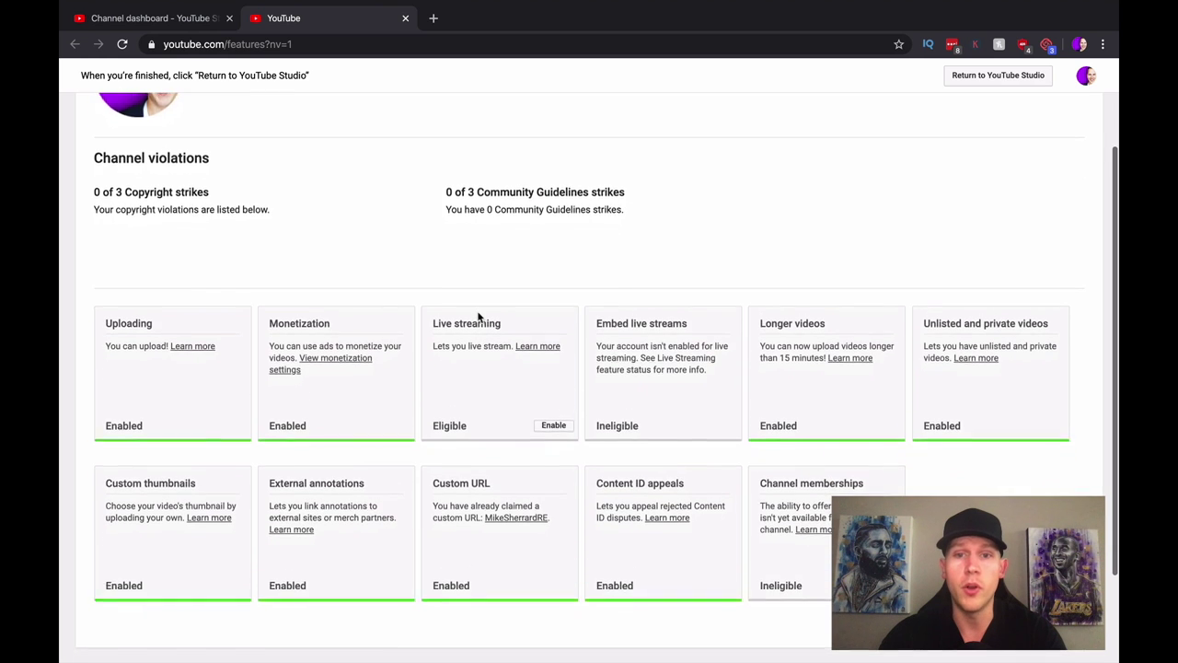
{"action": "scroll", "coordinate": [478, 316], "scroll_direction": "down", "scroll_amount": 2}
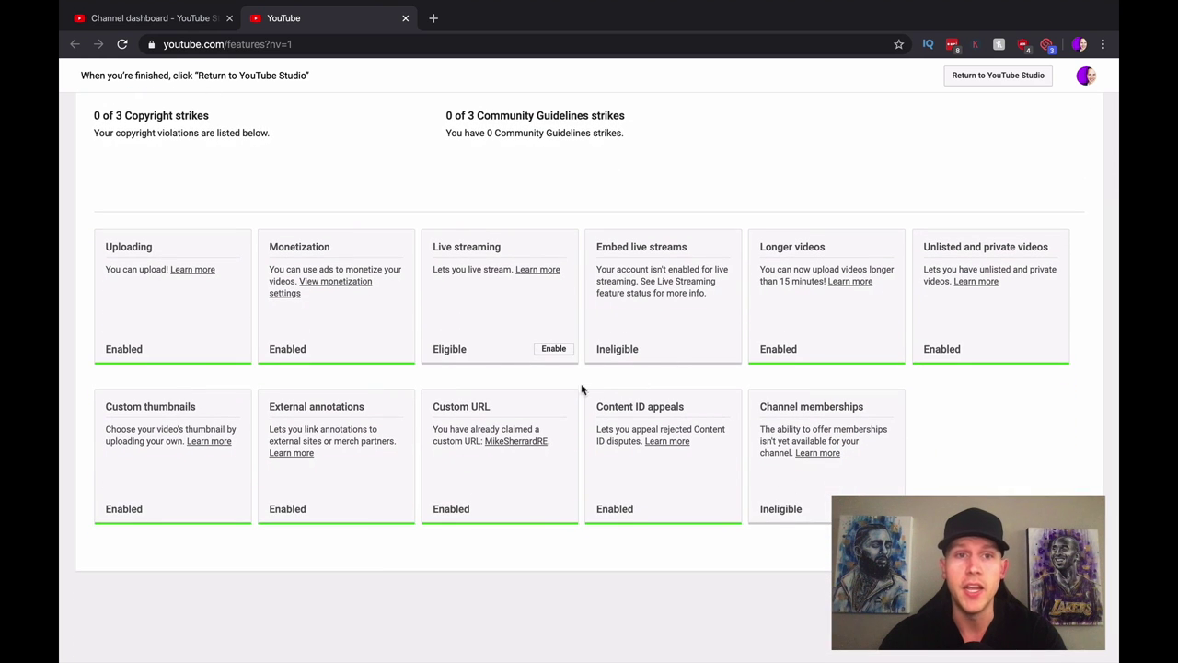
{"action": "scroll", "coordinate": [488, 339], "scroll_direction": "up", "scroll_amount": 1}
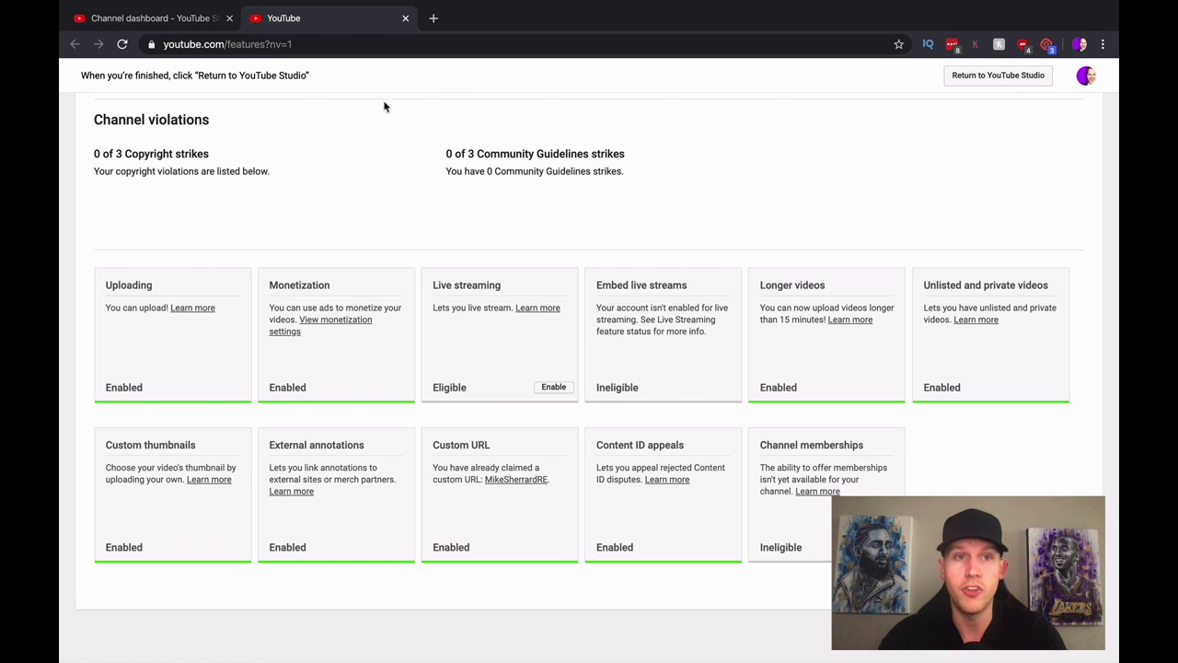
{"action": "left_click", "coordinate": [404, 18]}
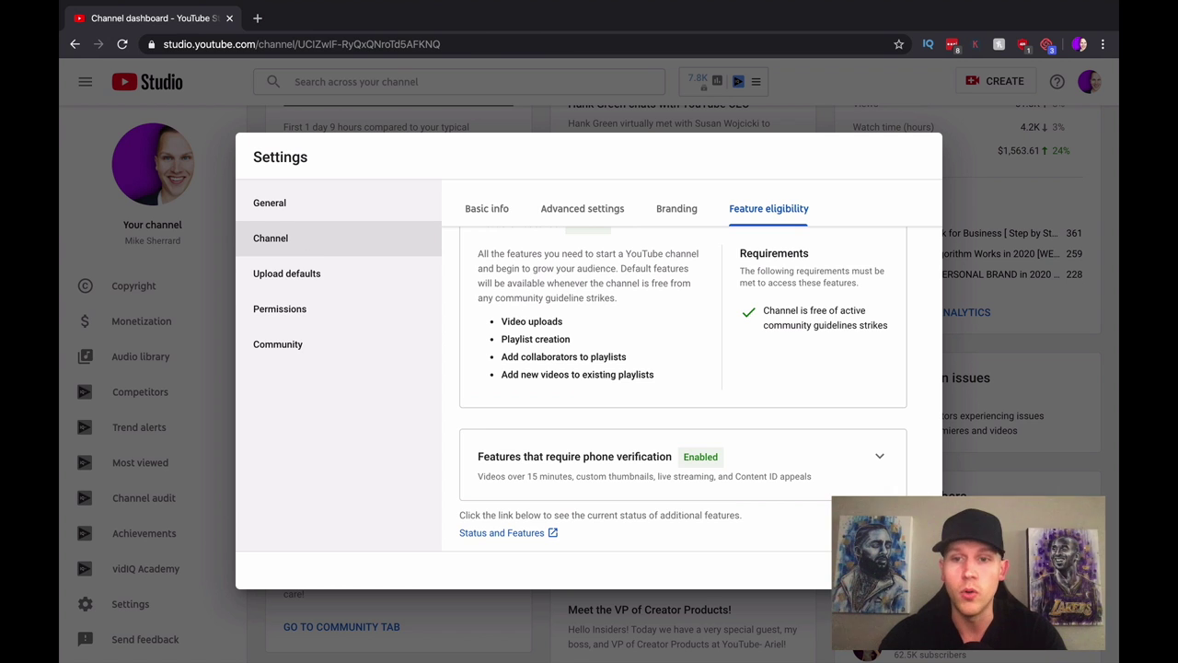
{"action": "key", "text": "Escape"}
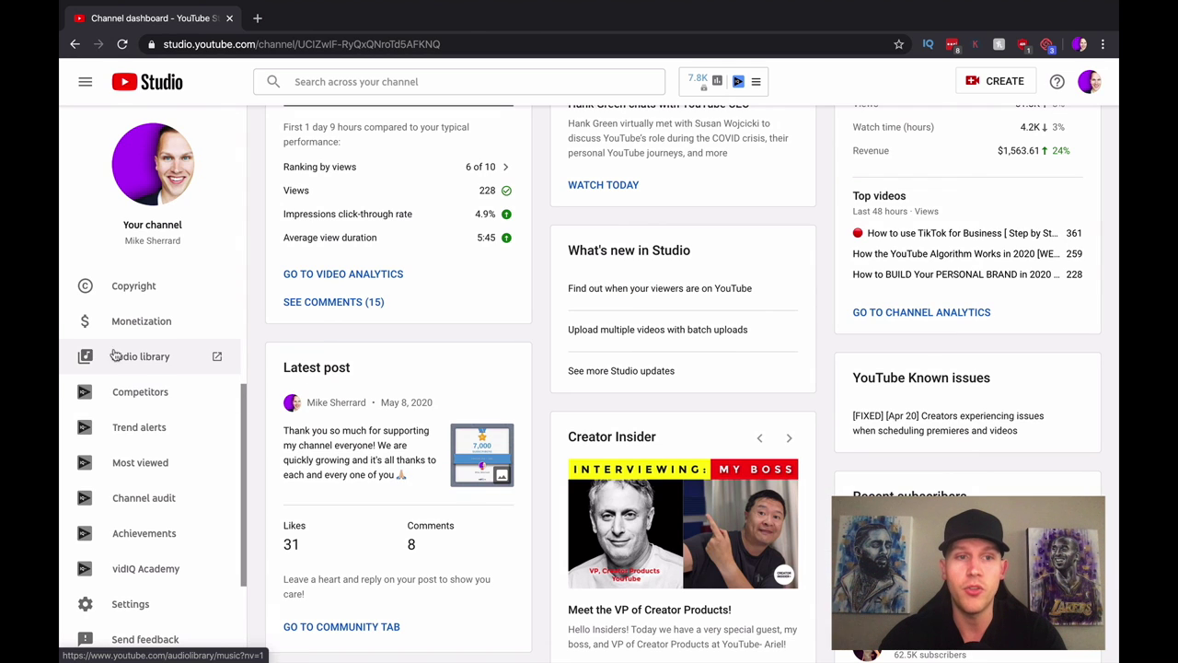
- Find the "How to use TikTok for Business" video among the channel's uploads and open its details
{"action": "scroll", "coordinate": [144, 339], "scroll_direction": "up", "scroll_amount": 4}
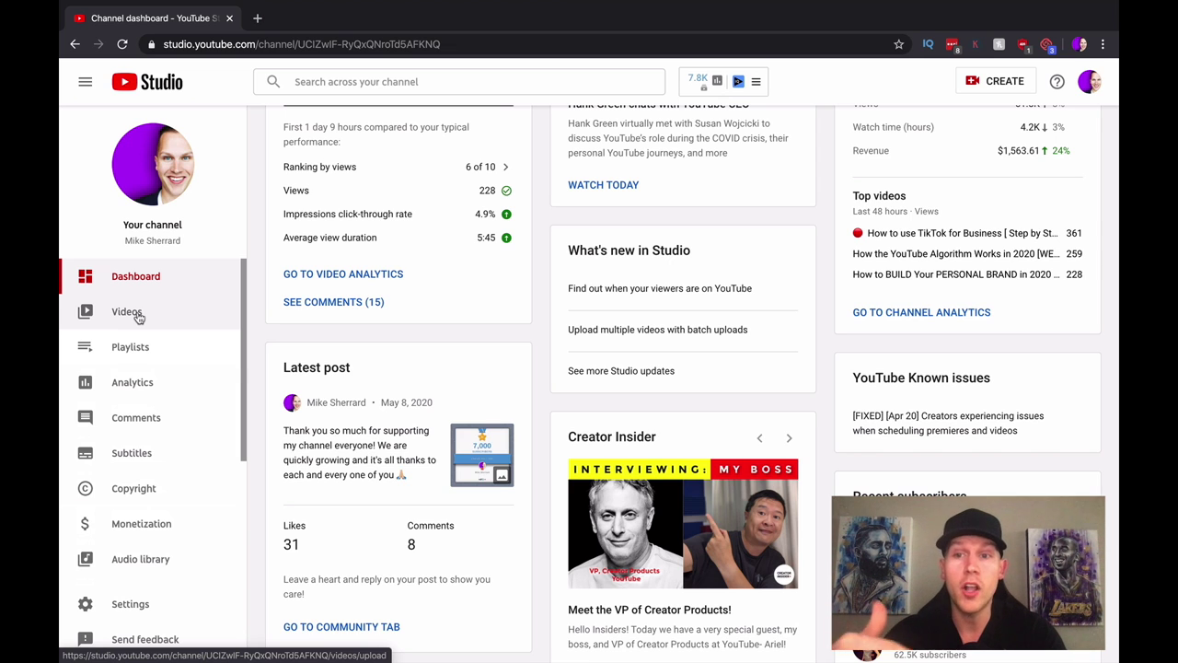
{"action": "left_click", "coordinate": [136, 316]}
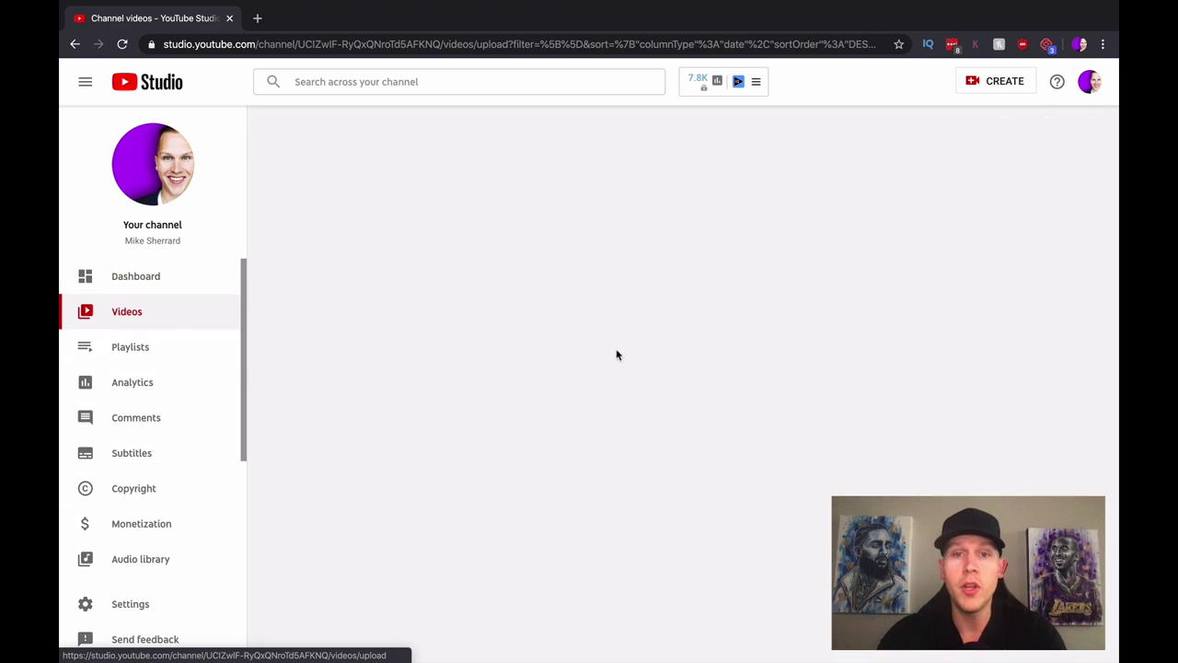
{"action": "scroll", "coordinate": [809, 411], "scroll_direction": "down", "scroll_amount": 15}
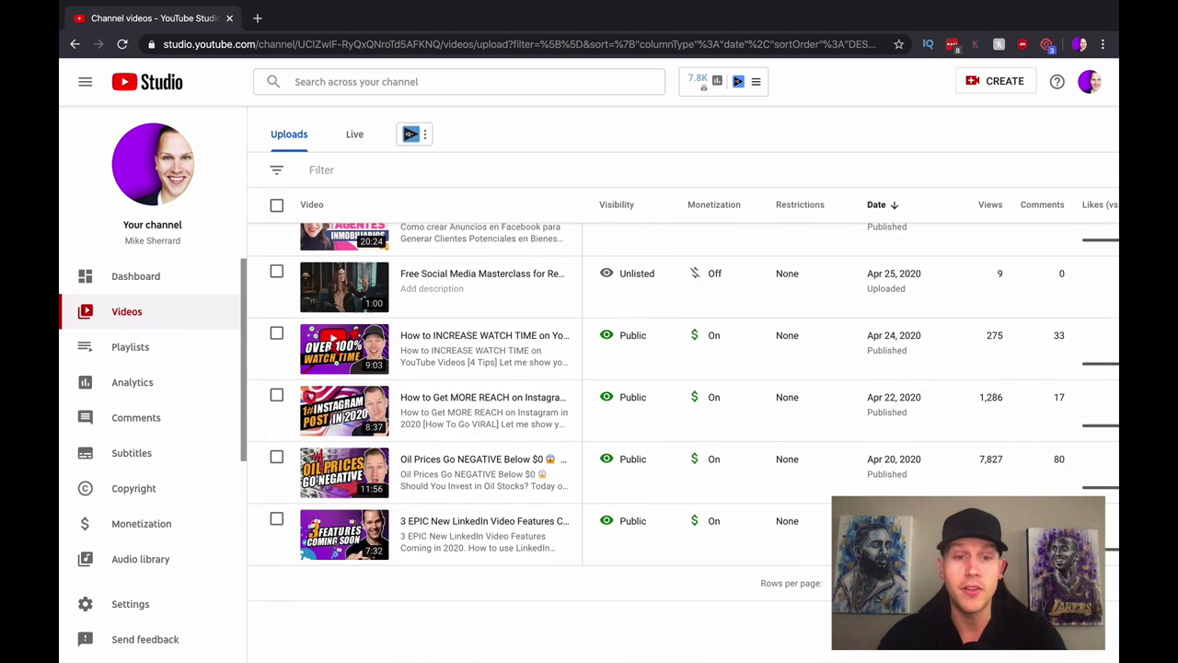
{"action": "left_click", "coordinate": [1076, 583]}
{"action": "scroll", "coordinate": [681, 414], "scroll_direction": "down", "scroll_amount": 5}
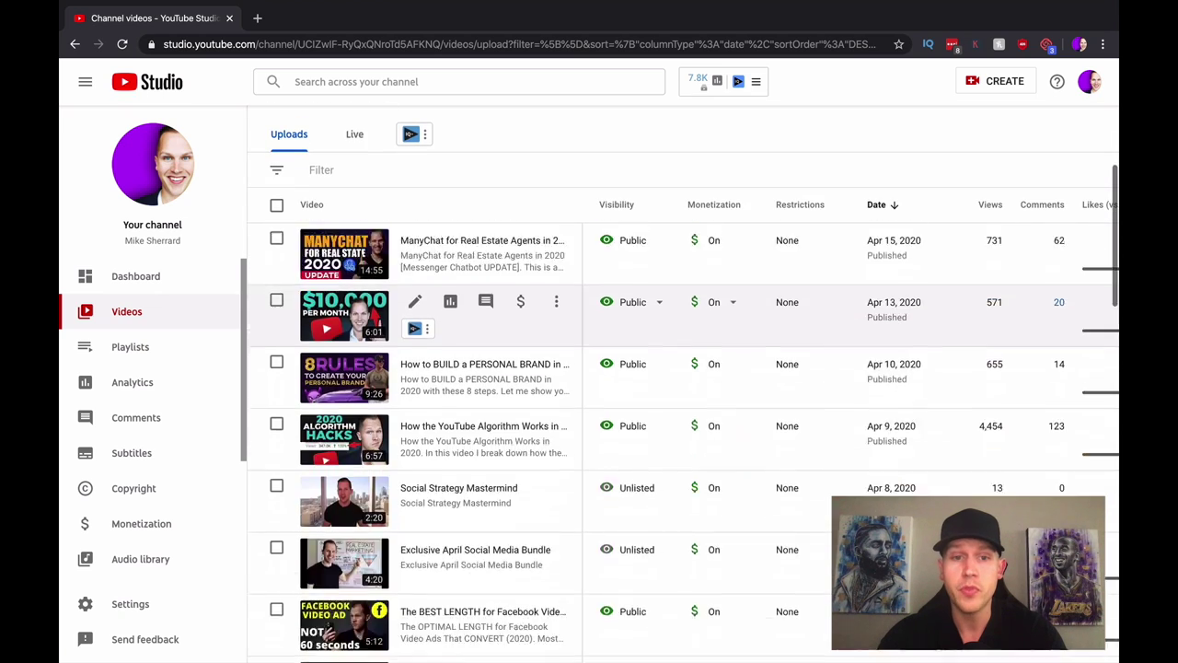
{"action": "scroll", "coordinate": [681, 414], "scroll_direction": "down", "scroll_amount": 10}
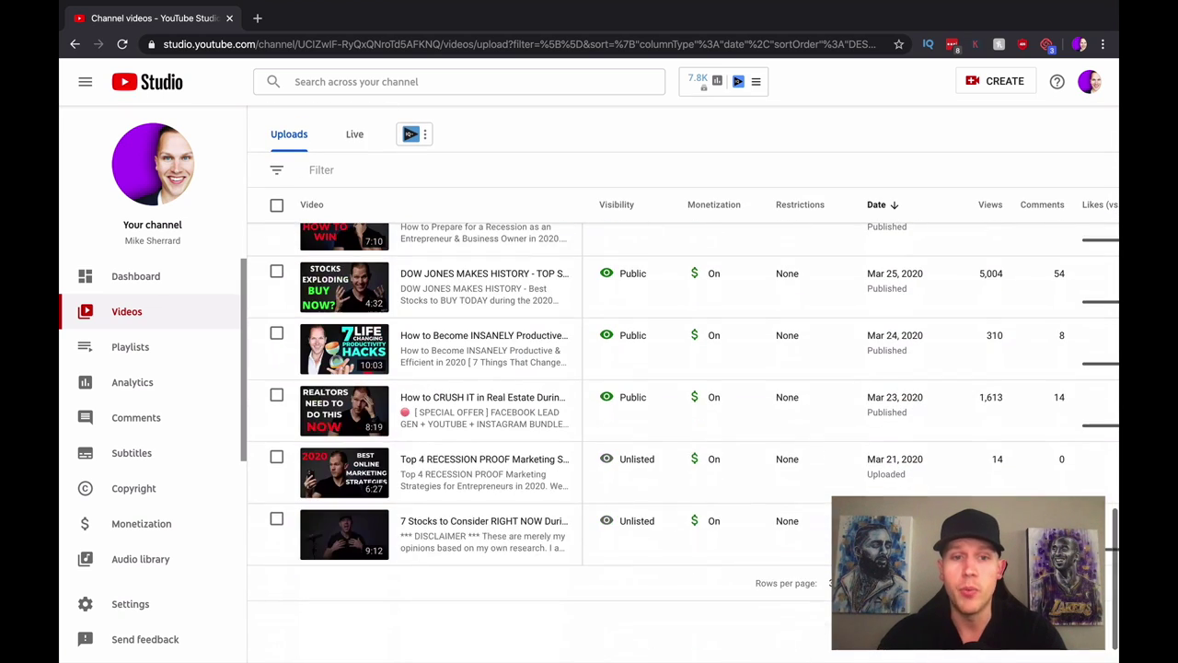
{"action": "left_click", "coordinate": [1076, 583]}
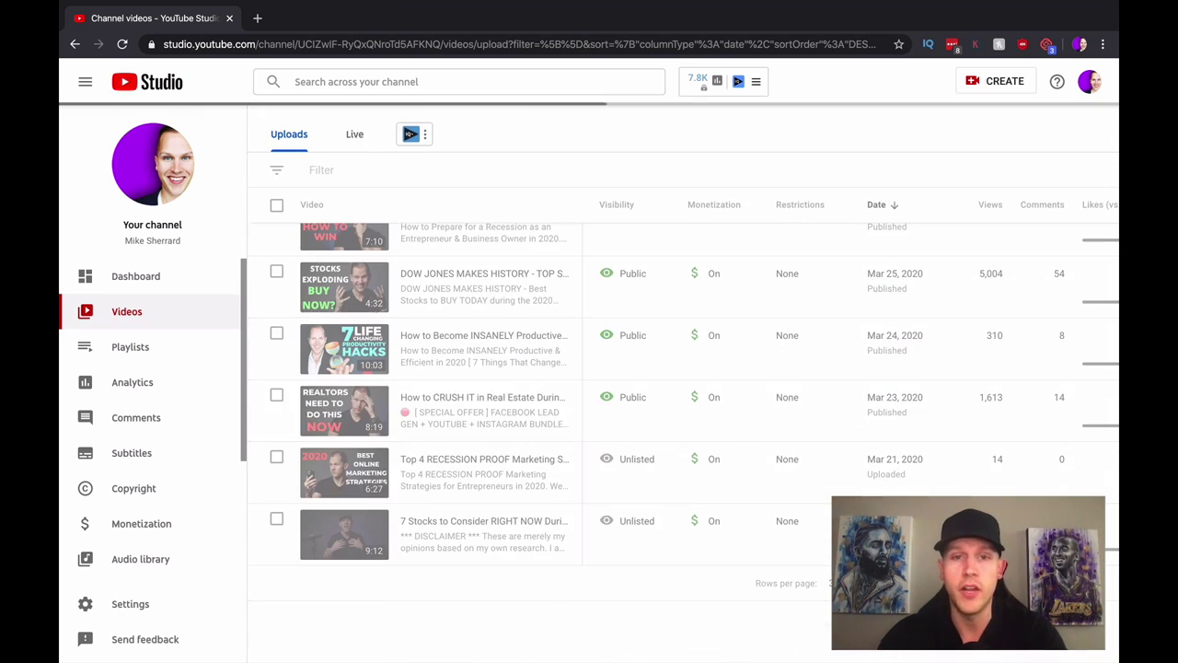
{"action": "scroll", "coordinate": [681, 460], "scroll_direction": "down", "scroll_amount": 10}
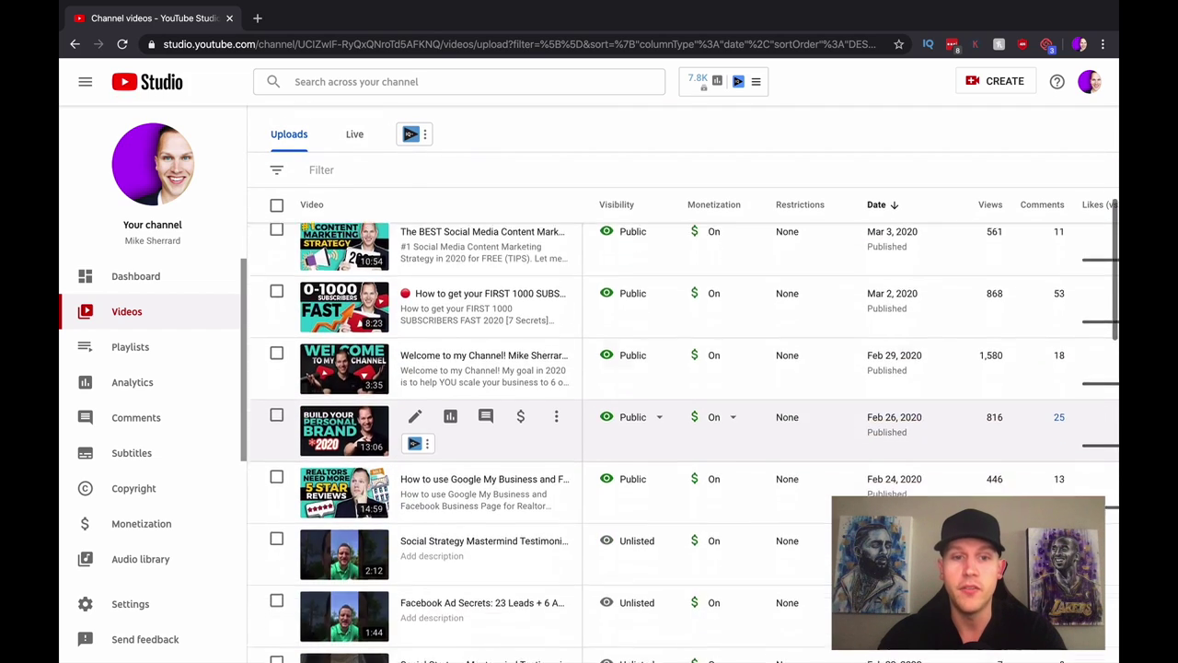
{"action": "scroll", "coordinate": [681, 491], "scroll_direction": "down", "scroll_amount": 8}
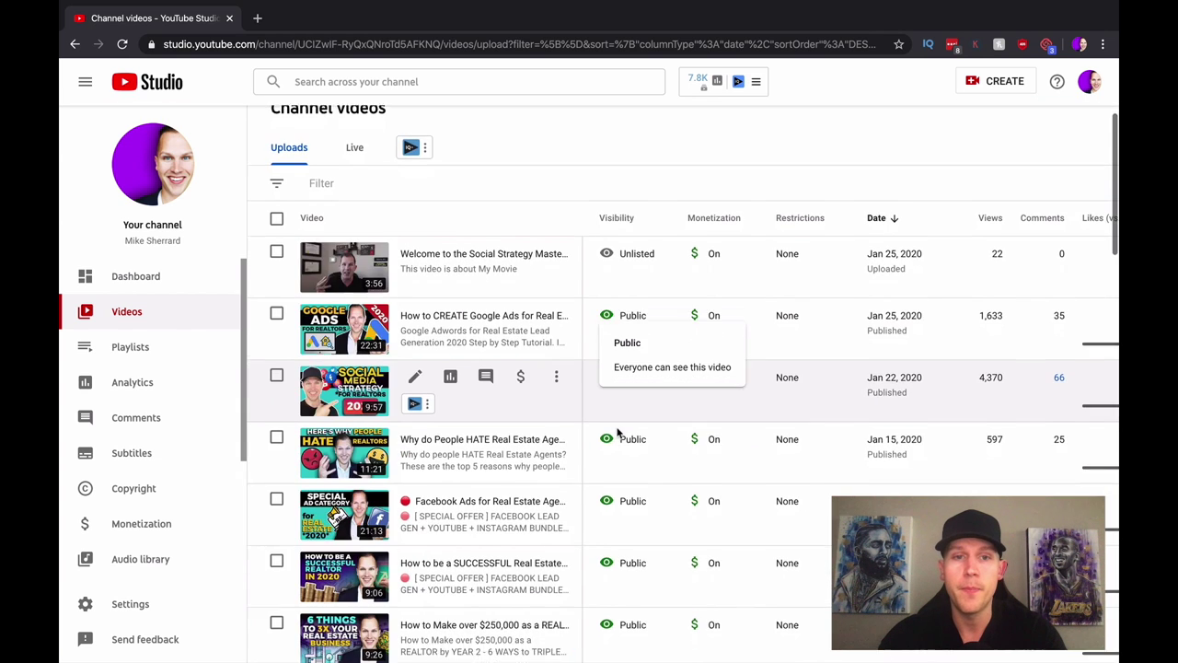
{"action": "scroll", "coordinate": [619, 433], "scroll_direction": "down", "scroll_amount": 5}
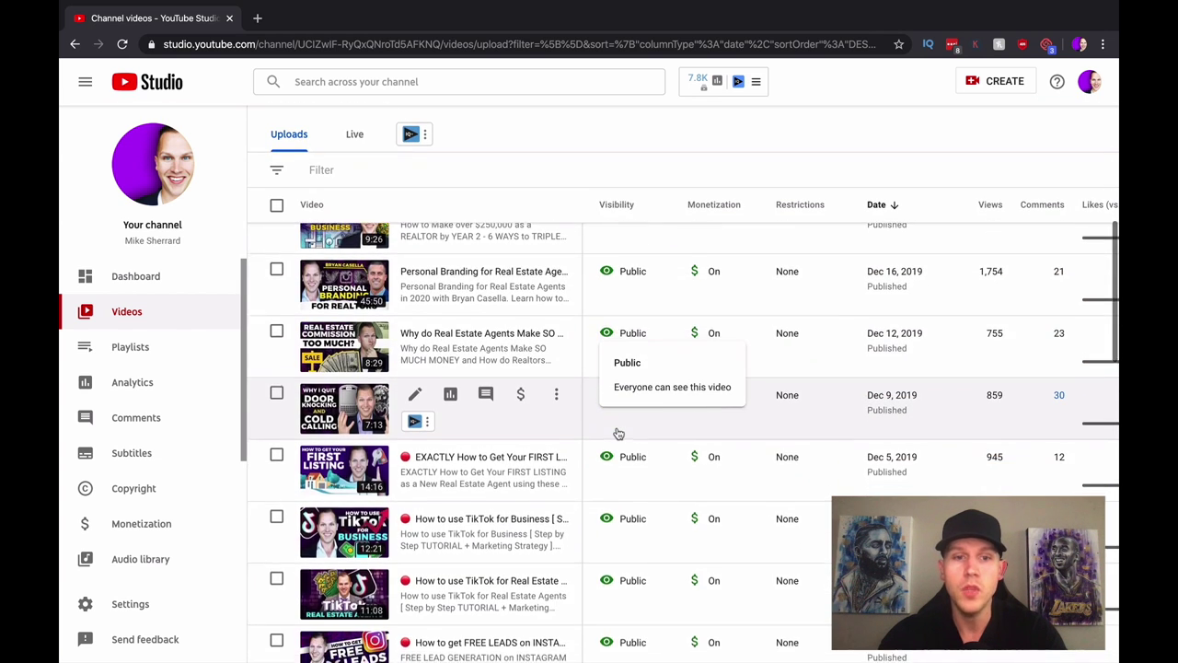
{"action": "scroll", "coordinate": [618, 432], "scroll_direction": "down", "scroll_amount": 1}
{"action": "left_click", "coordinate": [373, 494]}
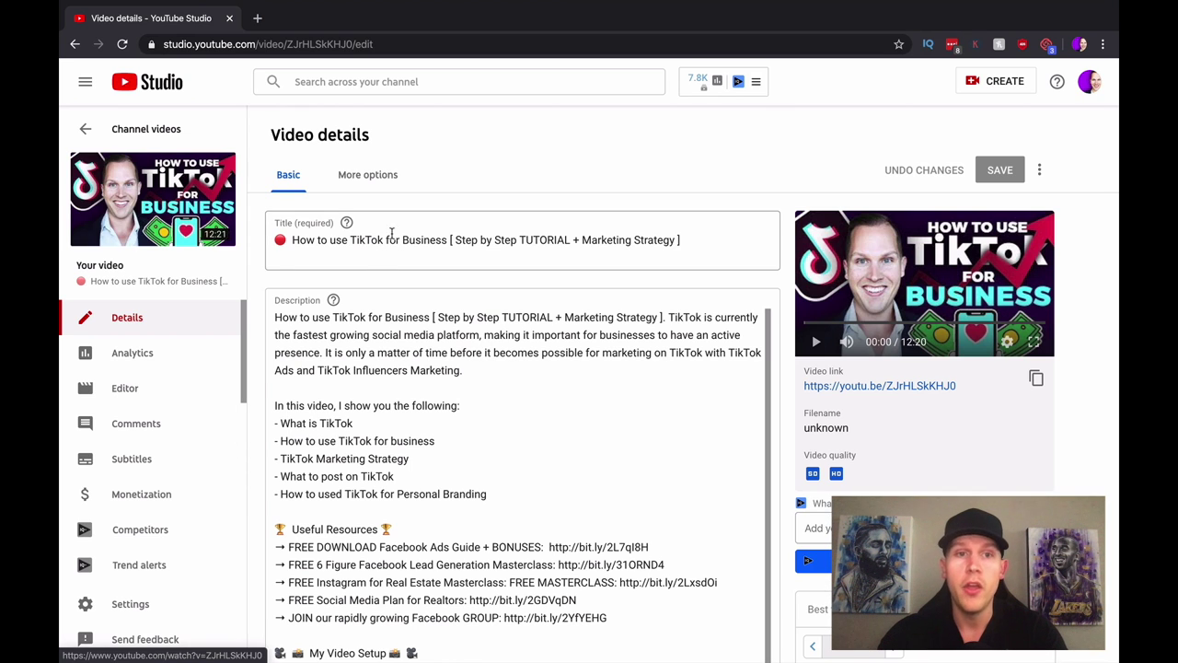
- Examine the TikTok for Business video's description, thumbnail, audience setting, end screen option and vidIQ SEO score
{"action": "scroll", "coordinate": [398, 417], "scroll_direction": "down", "scroll_amount": 1}
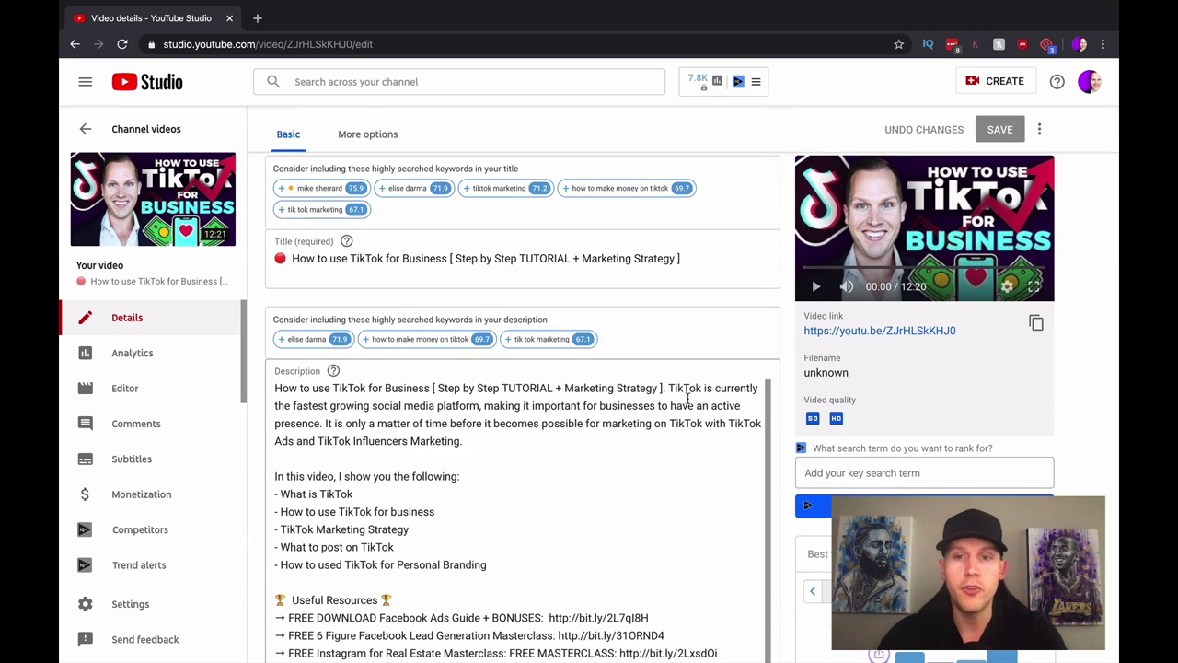
{"action": "scroll", "coordinate": [398, 417], "scroll_direction": "down", "scroll_amount": 10}
{"action": "scroll", "coordinate": [798, 394], "scroll_direction": "down", "scroll_amount": 5}
{"action": "scroll", "coordinate": [799, 394], "scroll_direction": "down", "scroll_amount": 10}
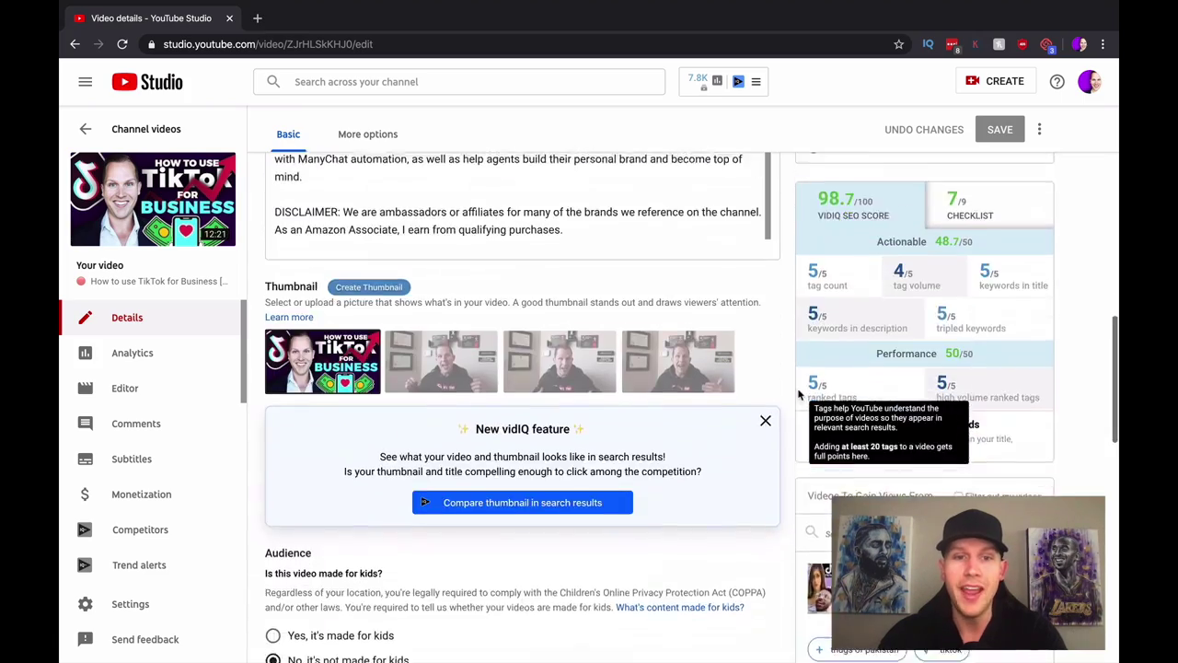
{"action": "scroll", "coordinate": [799, 394], "scroll_direction": "up", "scroll_amount": 10}
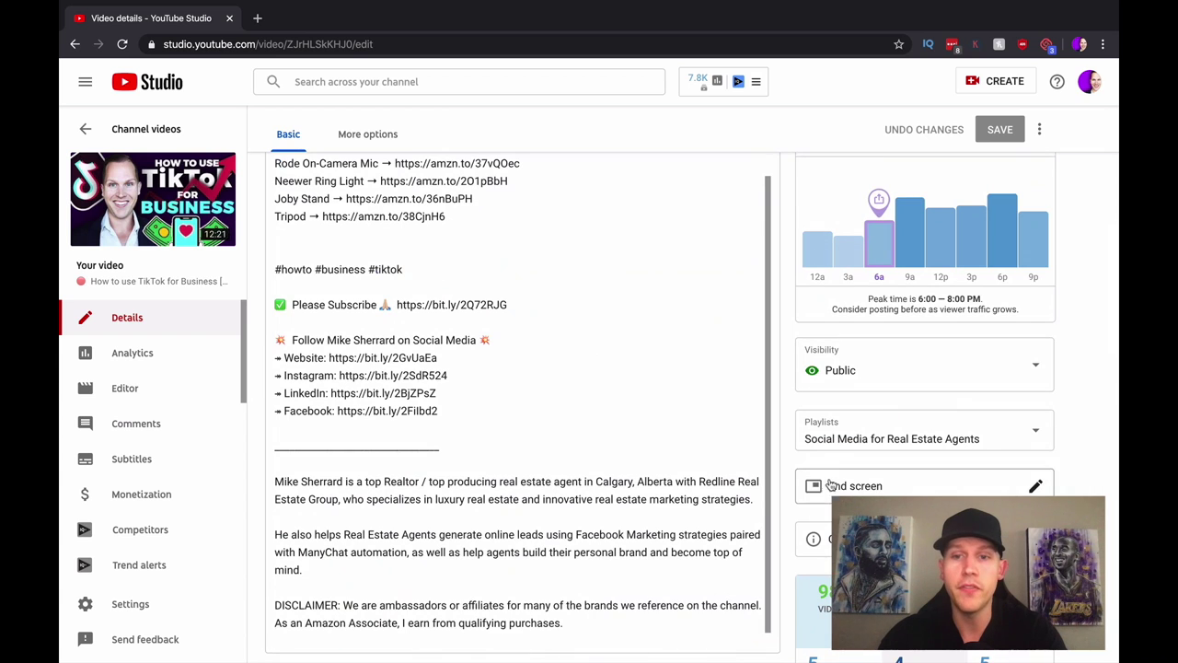
{"action": "scroll", "coordinate": [789, 431], "scroll_direction": "up", "scroll_amount": 3}
{"action": "scroll", "coordinate": [789, 431], "scroll_direction": "up", "scroll_amount": 3}
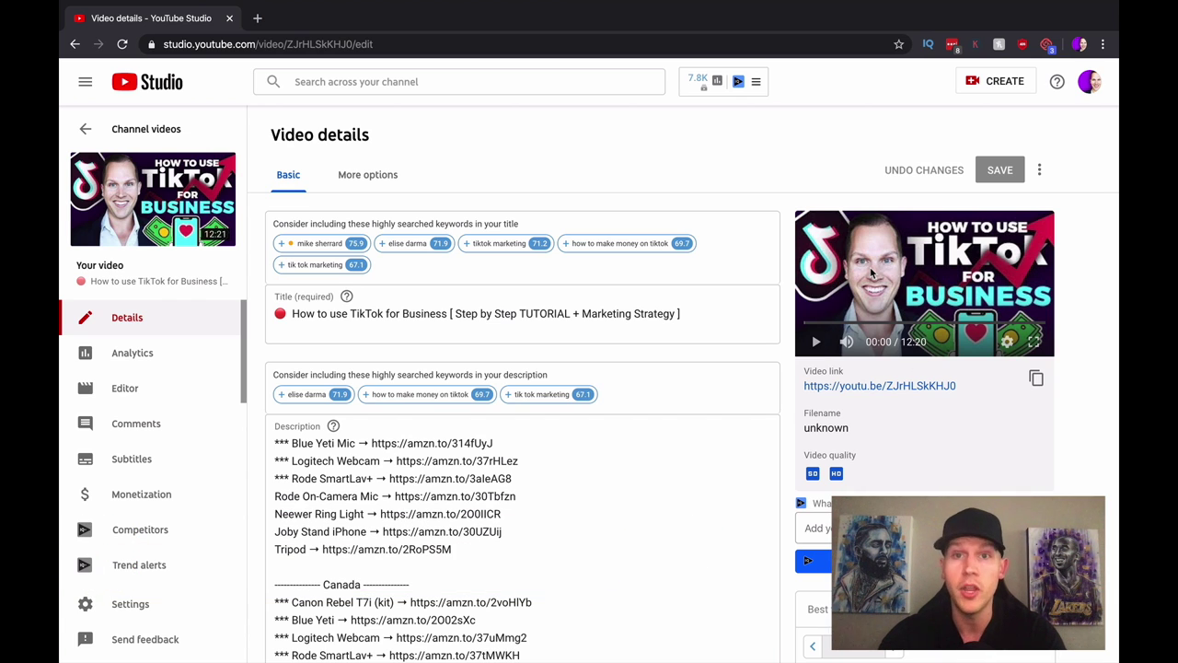
- Highlight the full wording of the TikTok for Business video's title after the red circle to review how it is structured
{"action": "left_click", "coordinate": [289, 313]}
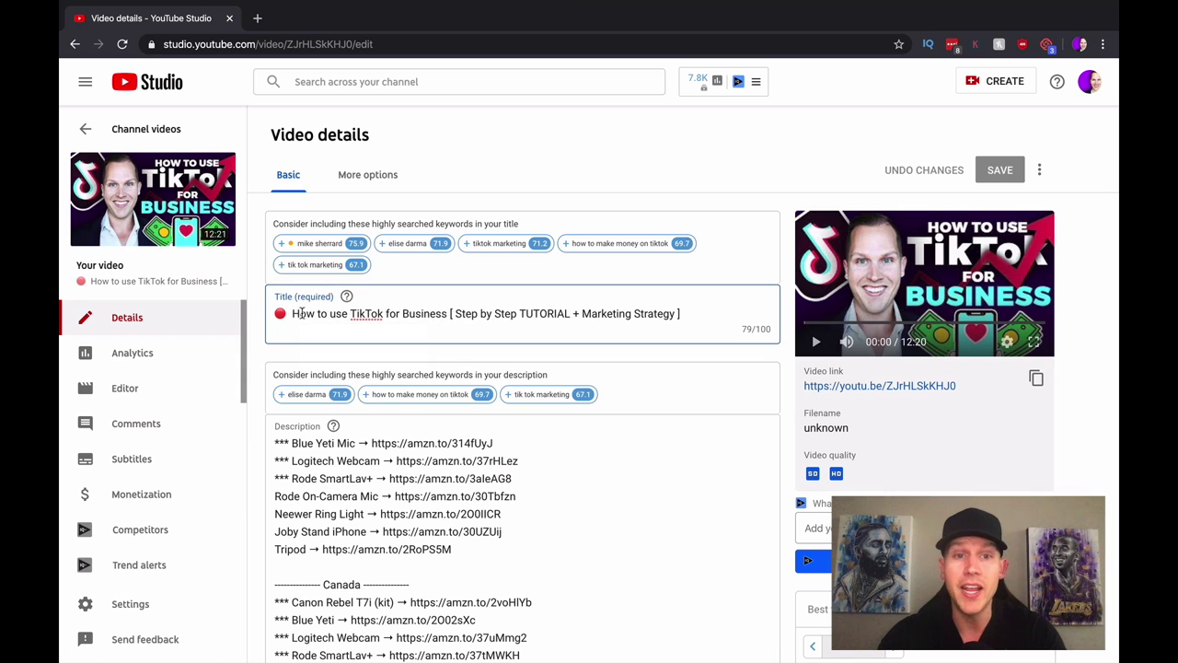
{"action": "left_click_drag", "start_coordinate": [298, 313], "coordinate": [618, 313]}
{"action": "left_click_drag", "start_coordinate": [298, 312], "coordinate": [715, 318]}
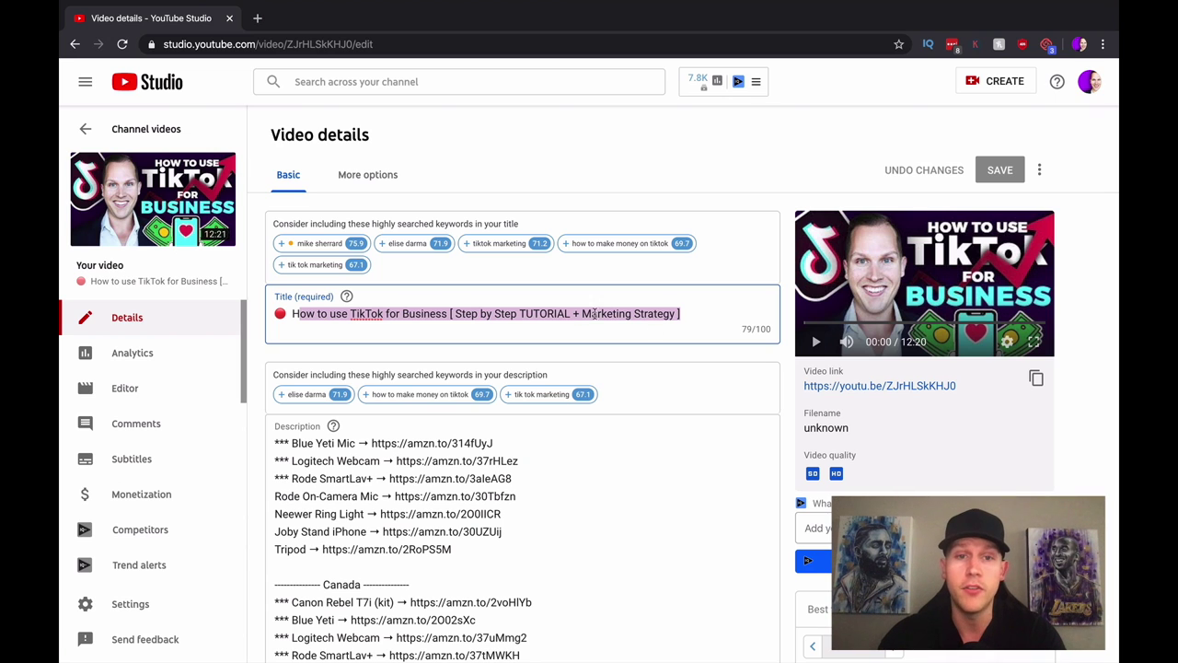
{"action": "key", "text": "Right"}
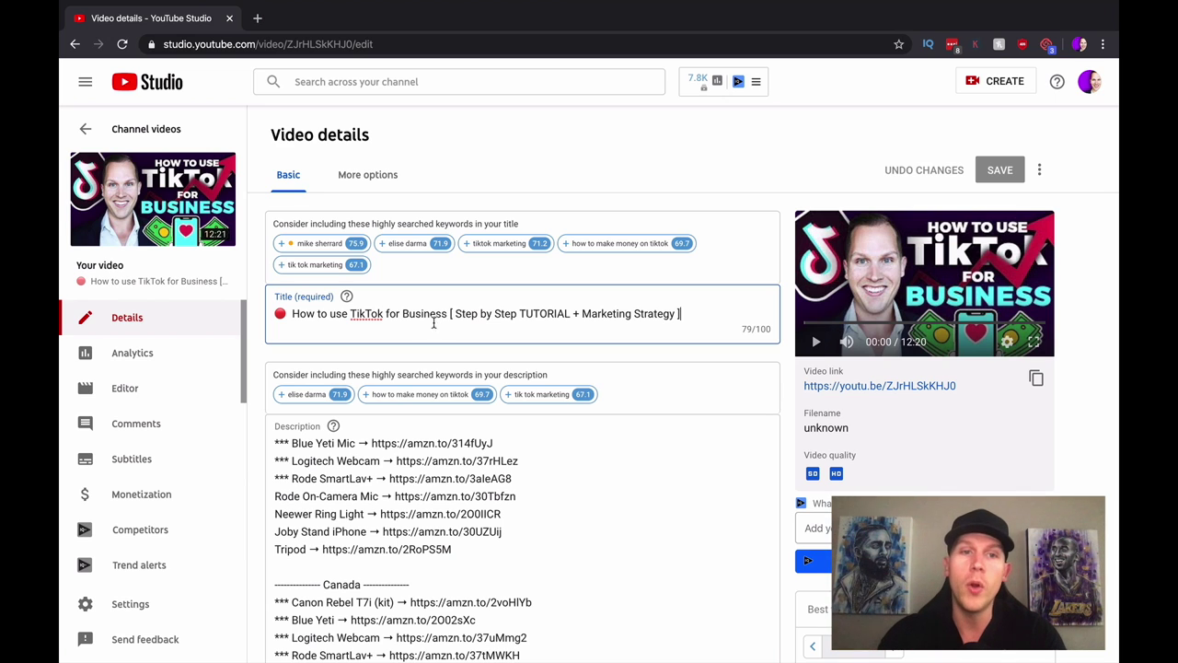
{"action": "left_click_drag", "start_coordinate": [291, 313], "coordinate": [699, 313]}
{"action": "left_click", "coordinate": [700, 313]}
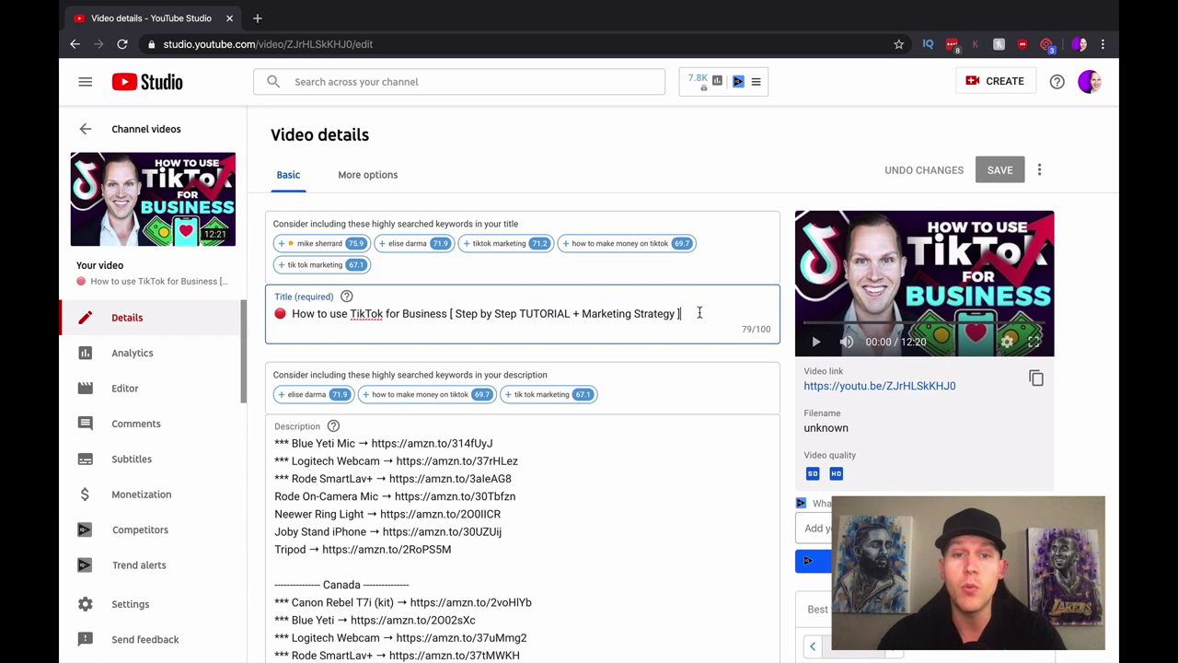
{"action": "left_click_drag", "start_coordinate": [290, 313], "coordinate": [679, 313]}
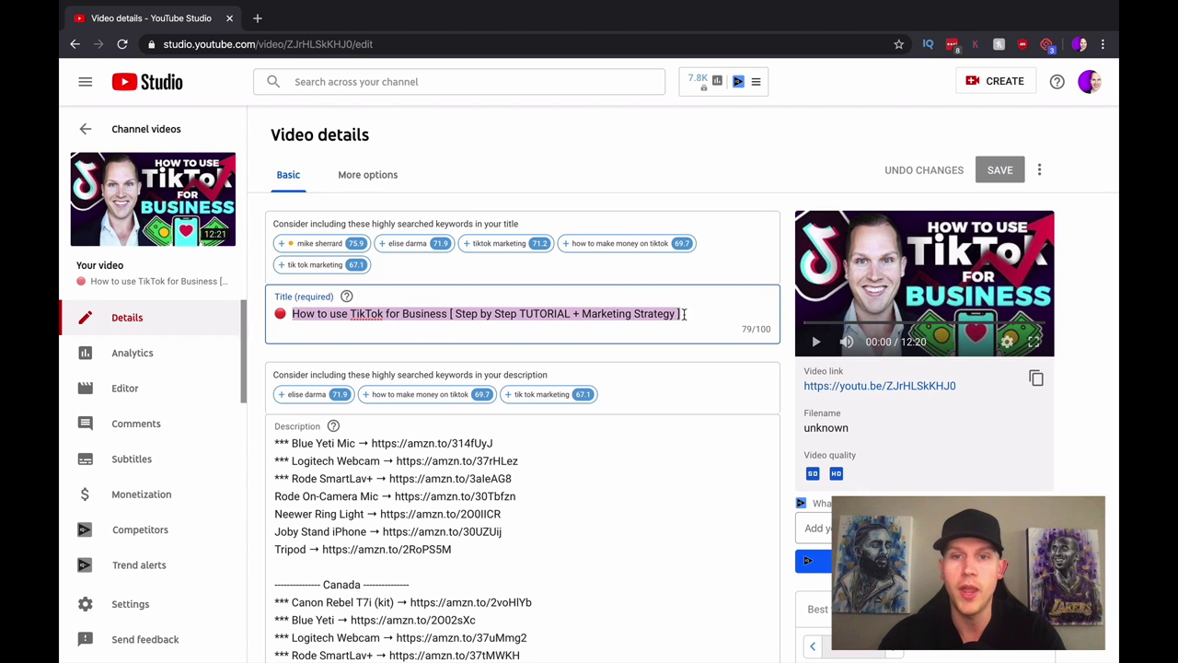
{"action": "left_click", "coordinate": [685, 314]}
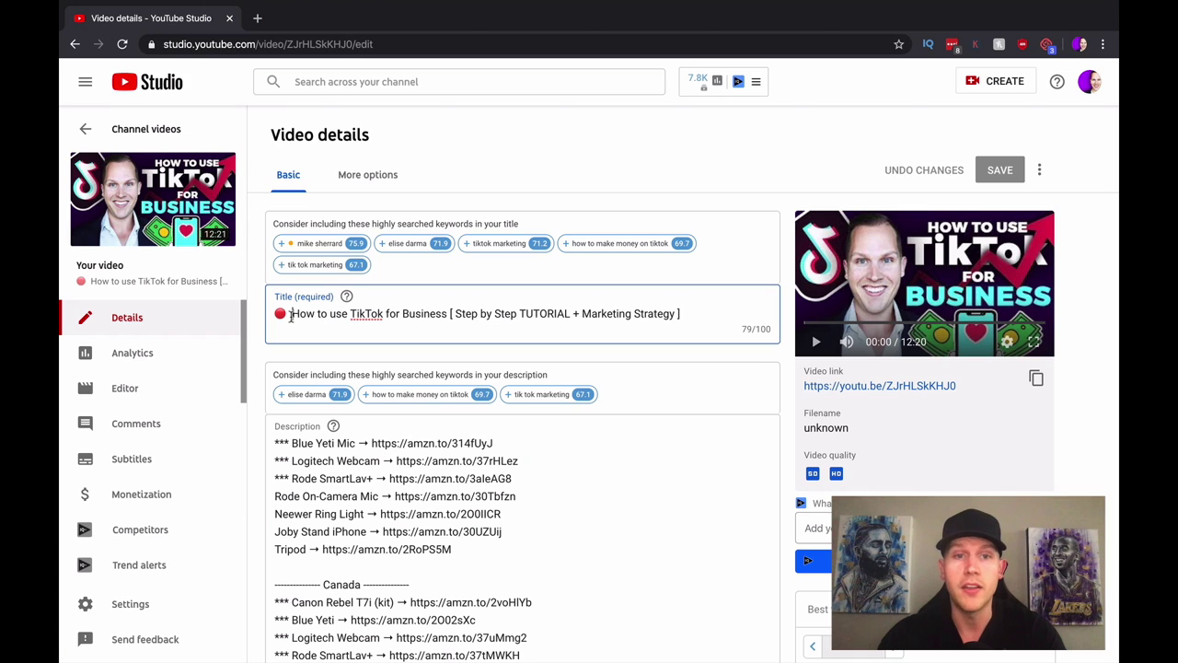
- Examine the keyword phrases within the video title, highlighting "TikTok" and the text from "How to use" through the closing bracket
{"action": "left_click_drag", "start_coordinate": [291, 314], "coordinate": [443, 313]}
{"action": "left_click", "coordinate": [347, 314]}
{"action": "left_click_drag", "start_coordinate": [349, 314], "coordinate": [567, 315]}
{"action": "double_click", "coordinate": [350, 318]}
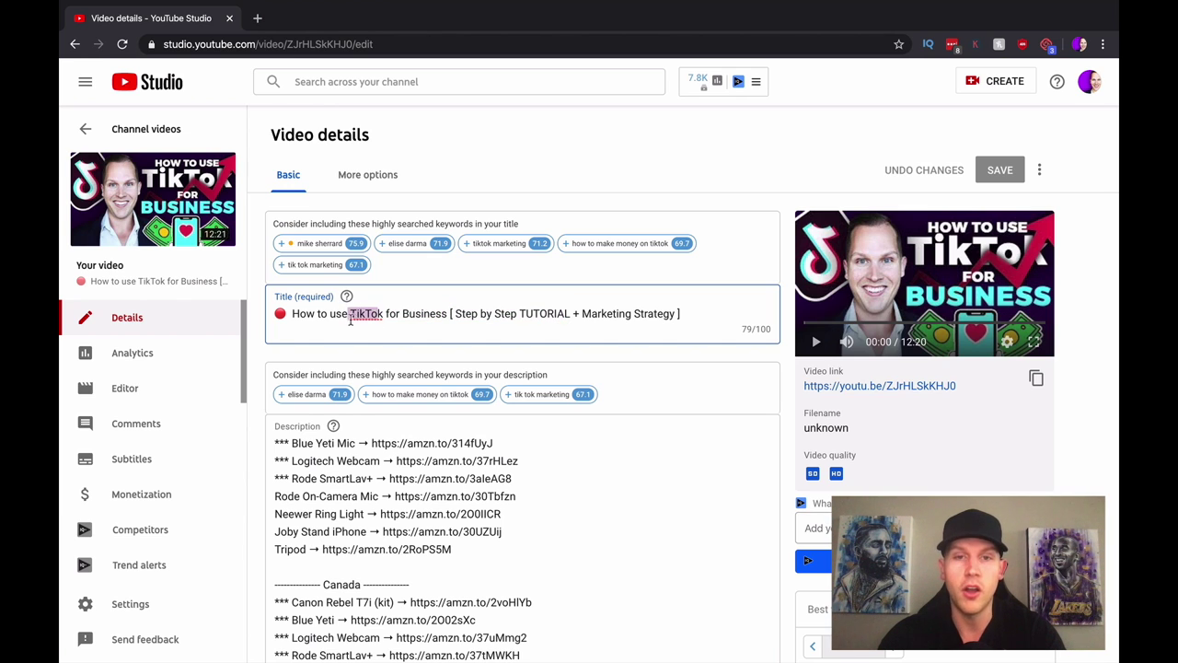
{"action": "left_click", "coordinate": [348, 319]}
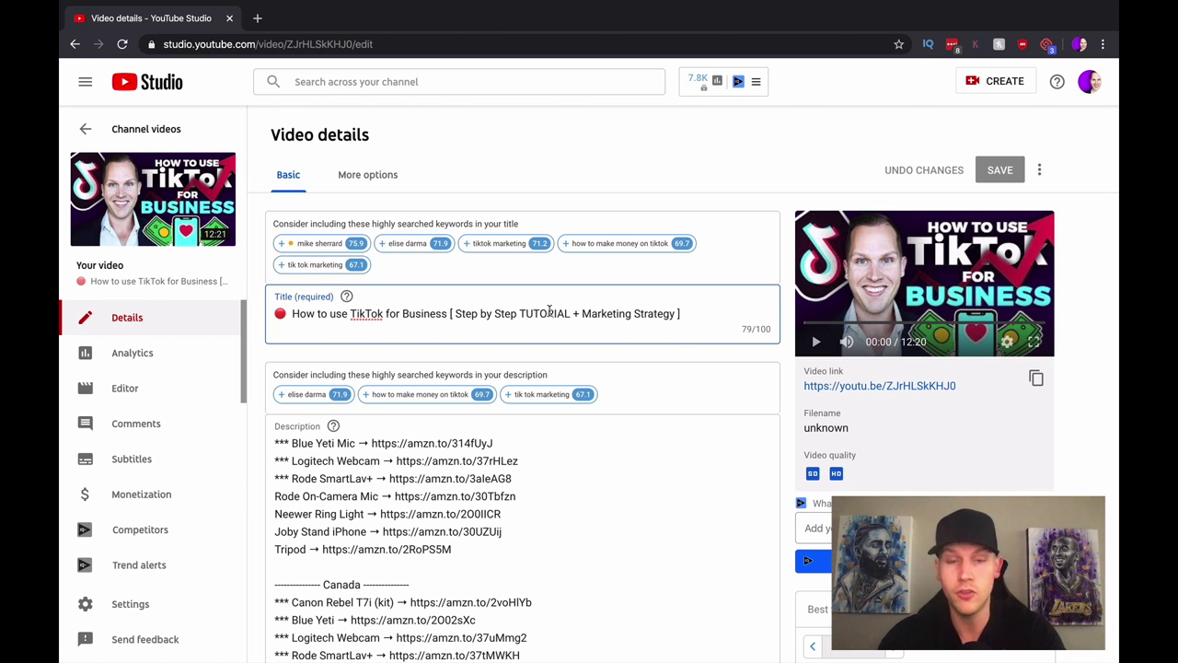
{"action": "left_click_drag", "start_coordinate": [681, 314], "coordinate": [648, 314]}
{"action": "left_click_drag", "start_coordinate": [555, 309], "coordinate": [293, 313]}
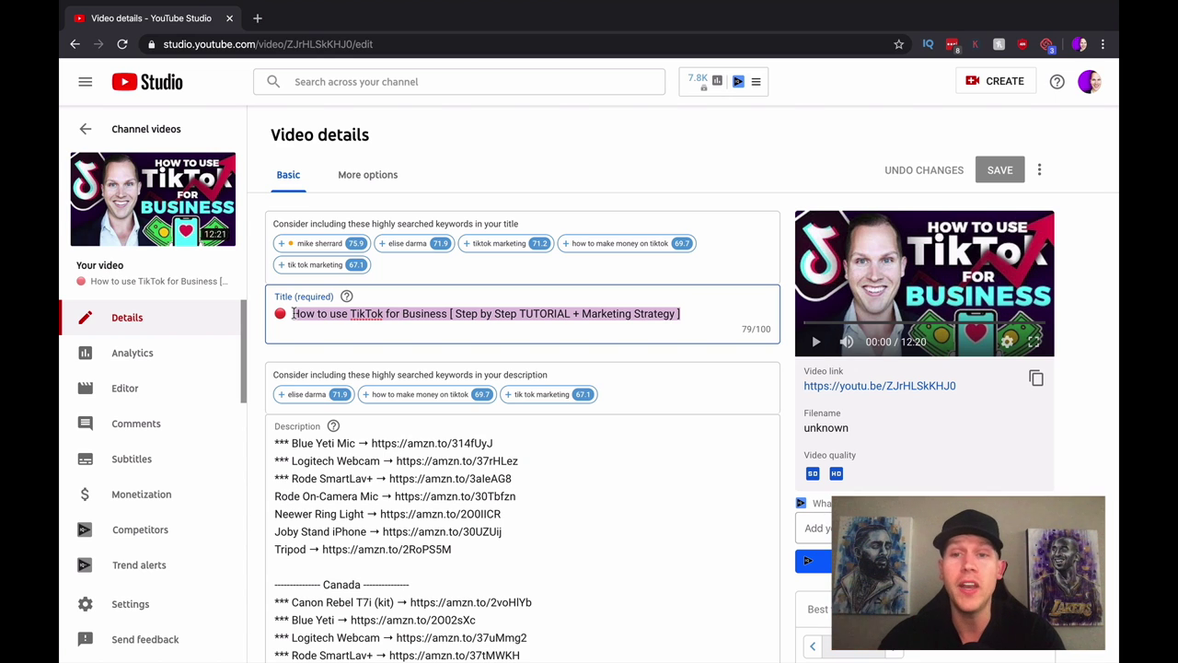
{"action": "left_click", "coordinate": [710, 305]}
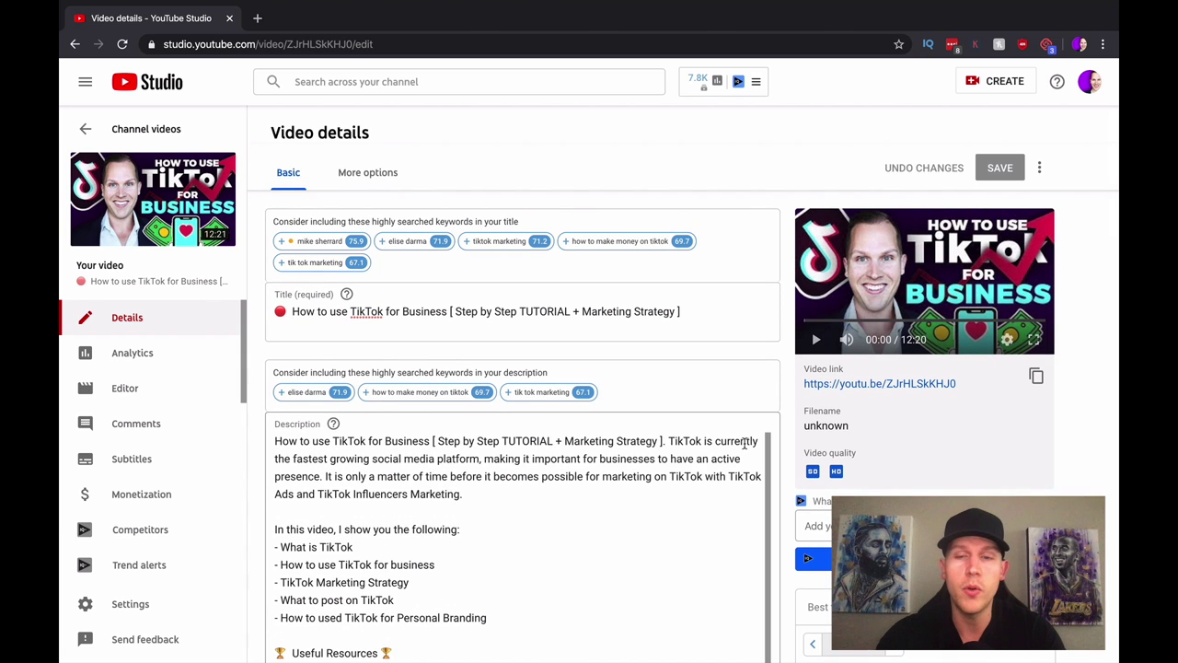
- Review the description's opening paragraph and its "In this video, I show you the following" topic list by highlighting each part
{"action": "scroll", "coordinate": [789, 428], "scroll_direction": "down", "scroll_amount": 3}
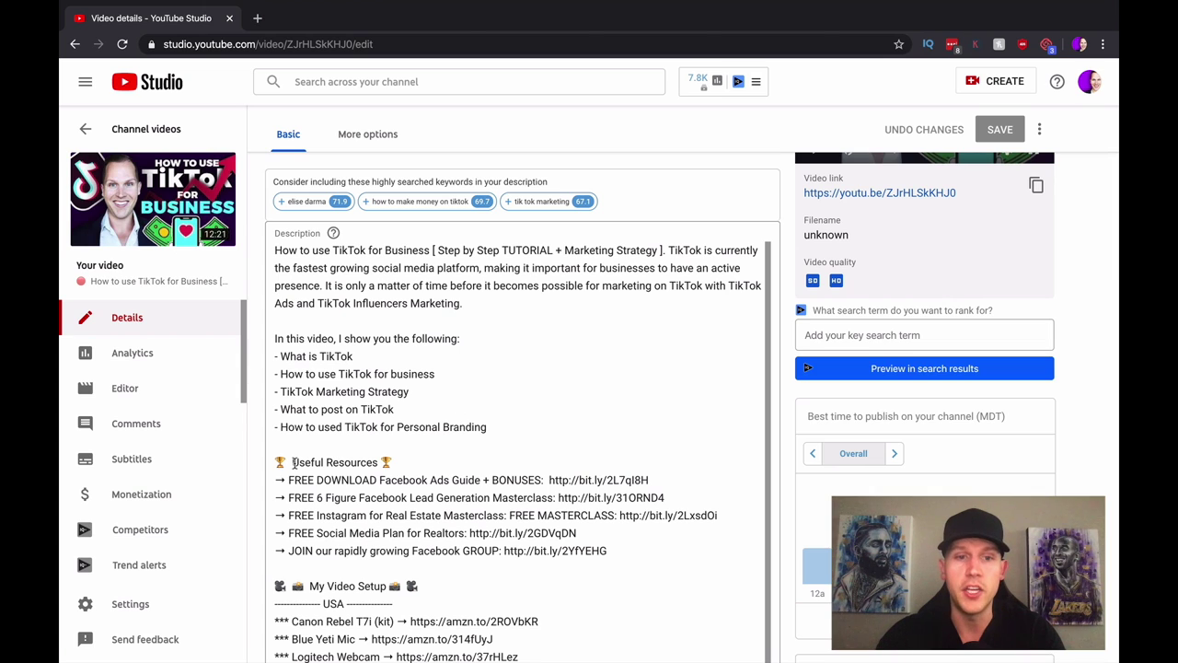
{"action": "left_click_drag", "start_coordinate": [292, 463], "coordinate": [392, 463]}
{"action": "left_click_drag", "start_coordinate": [464, 303], "coordinate": [276, 247]}
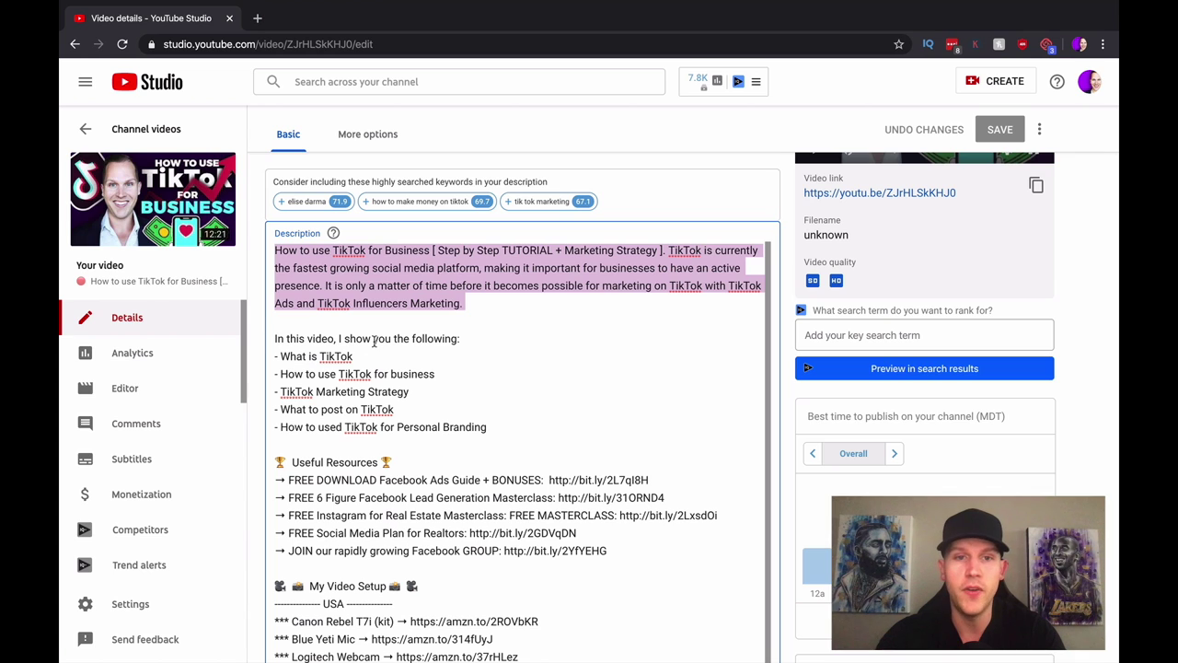
{"action": "left_click_drag", "start_coordinate": [294, 375], "coordinate": [477, 376]}
{"action": "left_click_drag", "start_coordinate": [308, 394], "coordinate": [409, 394]}
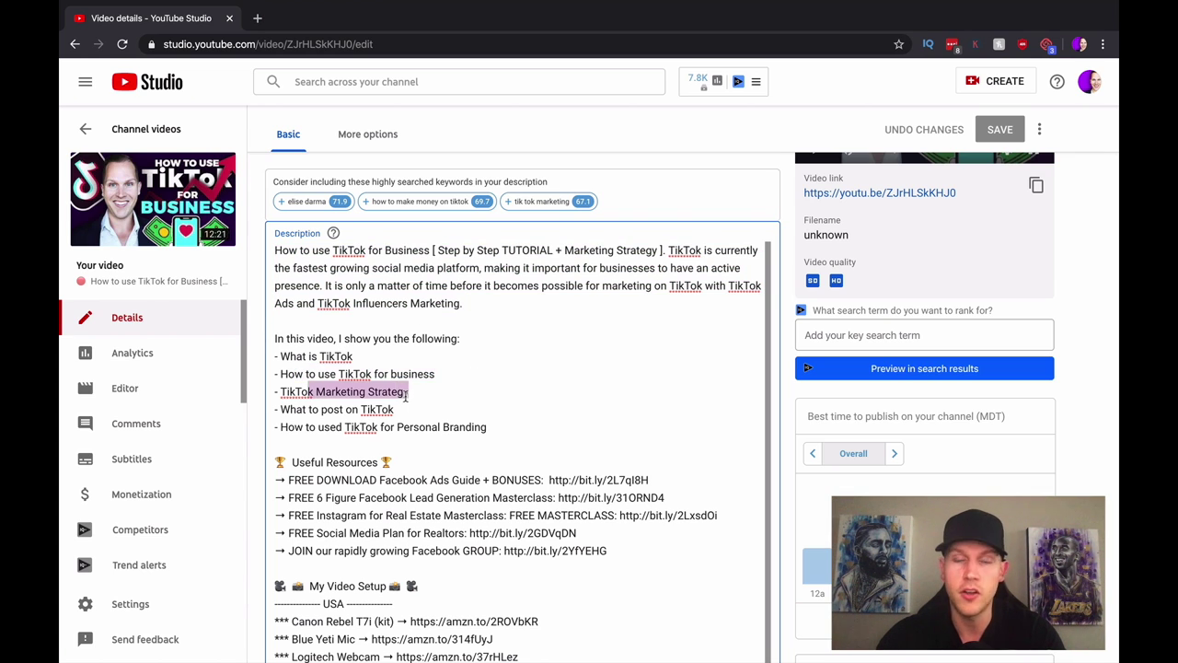
{"action": "left_click_drag", "start_coordinate": [317, 412], "coordinate": [400, 411]}
{"action": "left_click_drag", "start_coordinate": [329, 427], "coordinate": [273, 339]}
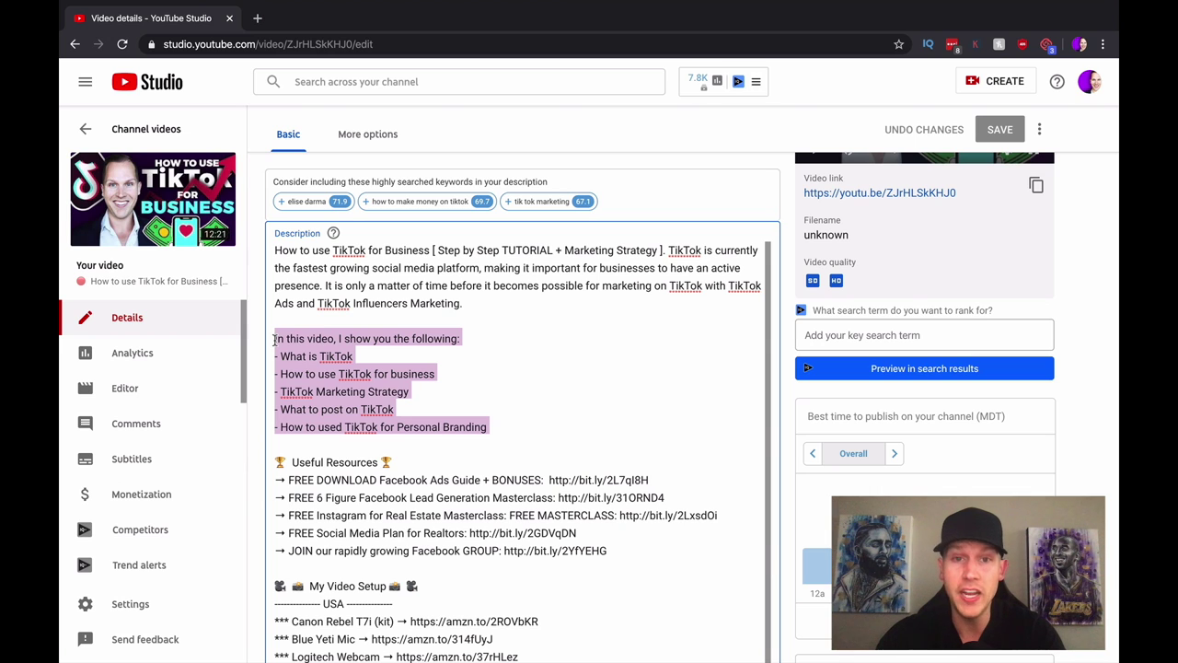
{"action": "left_click", "coordinate": [432, 426]}
- Examine the description's Useful Resources section, highlighting its heading and the list of free resource and Facebook group links
{"action": "scroll", "coordinate": [432, 425], "scroll_direction": "down", "scroll_amount": 2}
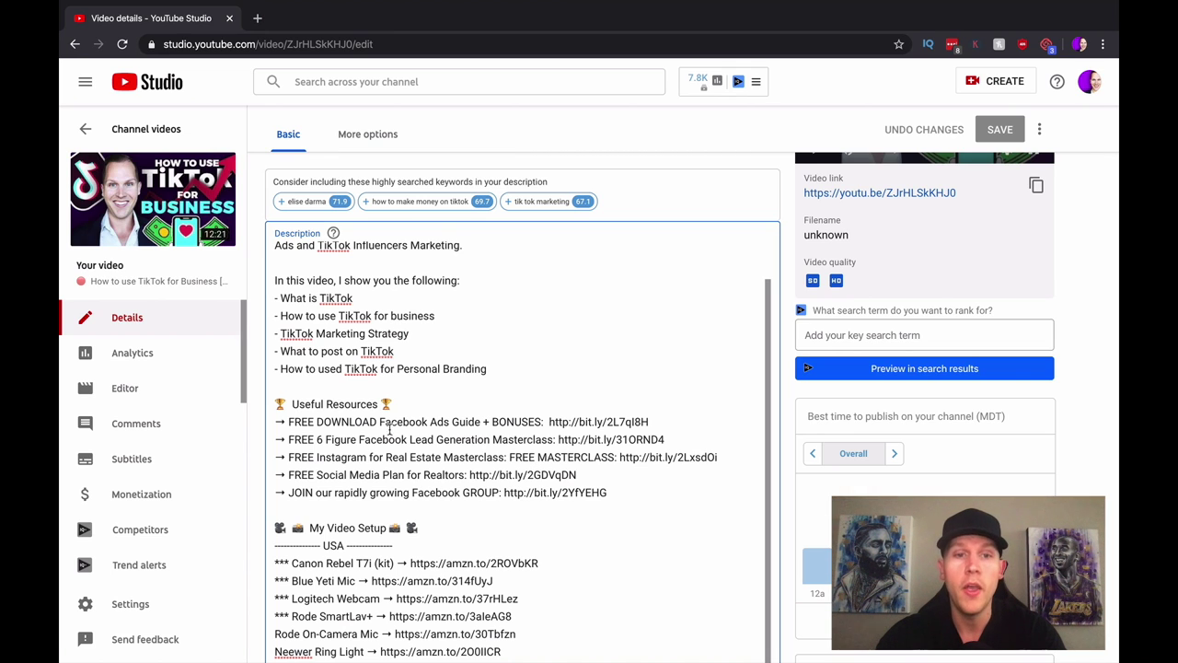
{"action": "left_click_drag", "start_coordinate": [401, 405], "coordinate": [263, 409]}
{"action": "left_click", "coordinate": [311, 404]}
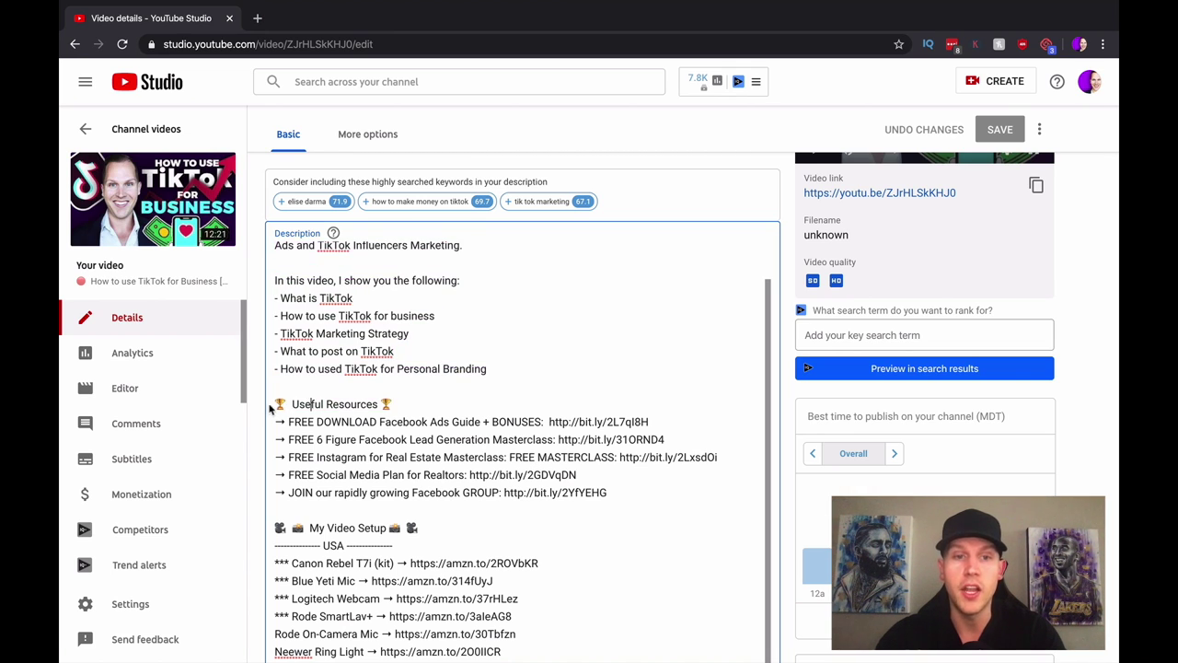
{"action": "left_click_drag", "start_coordinate": [289, 421], "coordinate": [506, 490]}
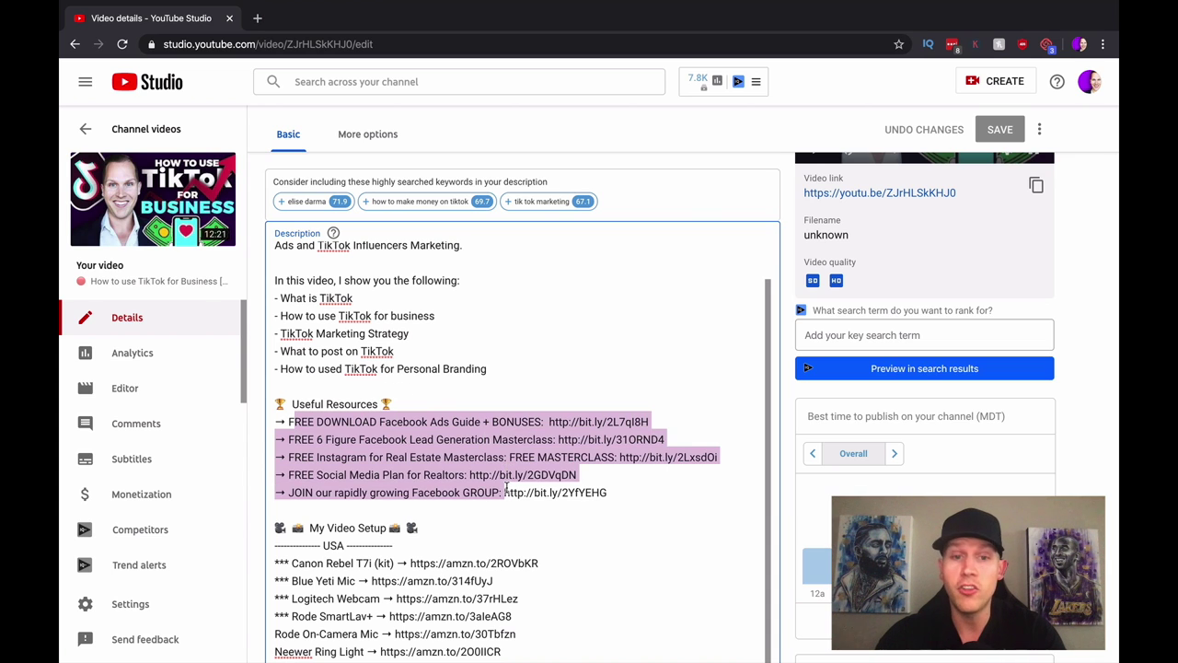
{"action": "left_click", "coordinate": [643, 489]}
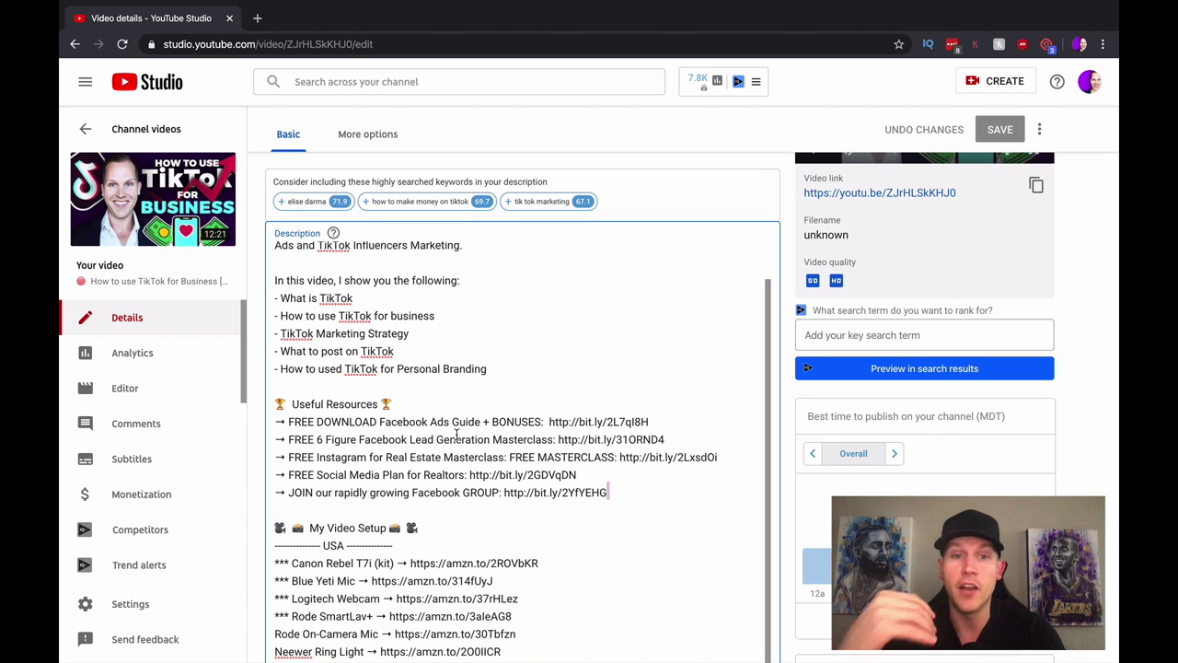
{"action": "left_click_drag", "start_coordinate": [396, 403], "coordinate": [276, 403]}
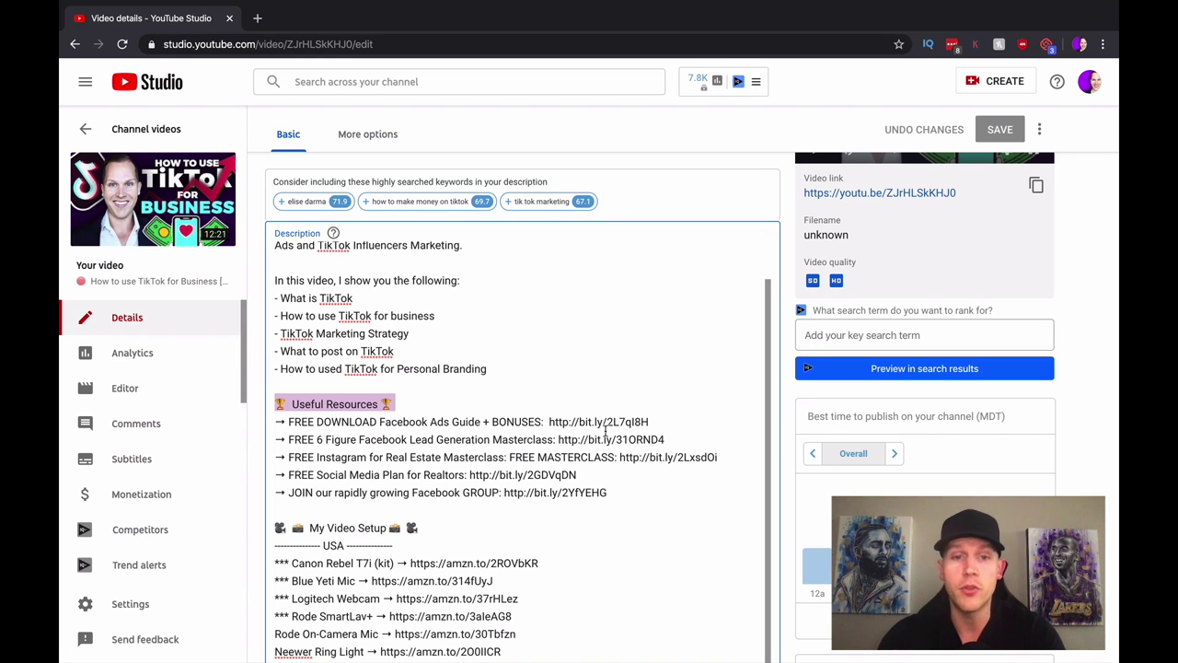
- Examine the My Video Setup section, highlighting the USA equipment list and the Canon Rebel T7i links for USA and Canada
{"action": "scroll", "coordinate": [608, 428], "scroll_direction": "down", "scroll_amount": 3}
{"action": "left_click_drag", "start_coordinate": [484, 543], "coordinate": [277, 420]}
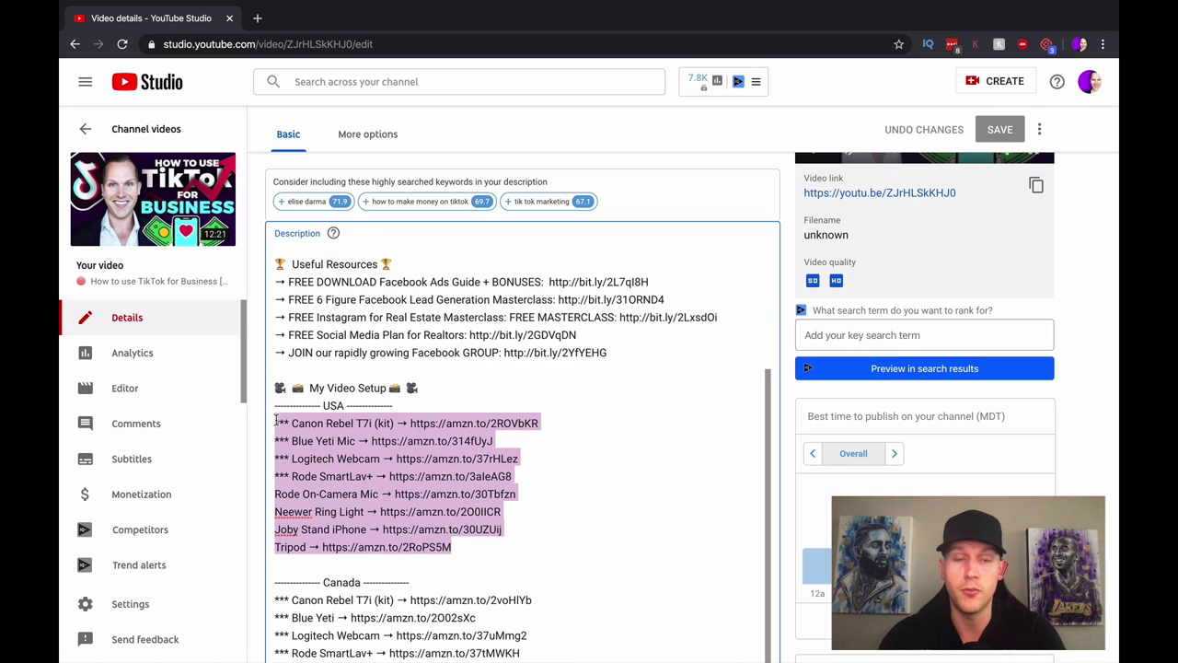
{"action": "left_click", "coordinate": [327, 438]}
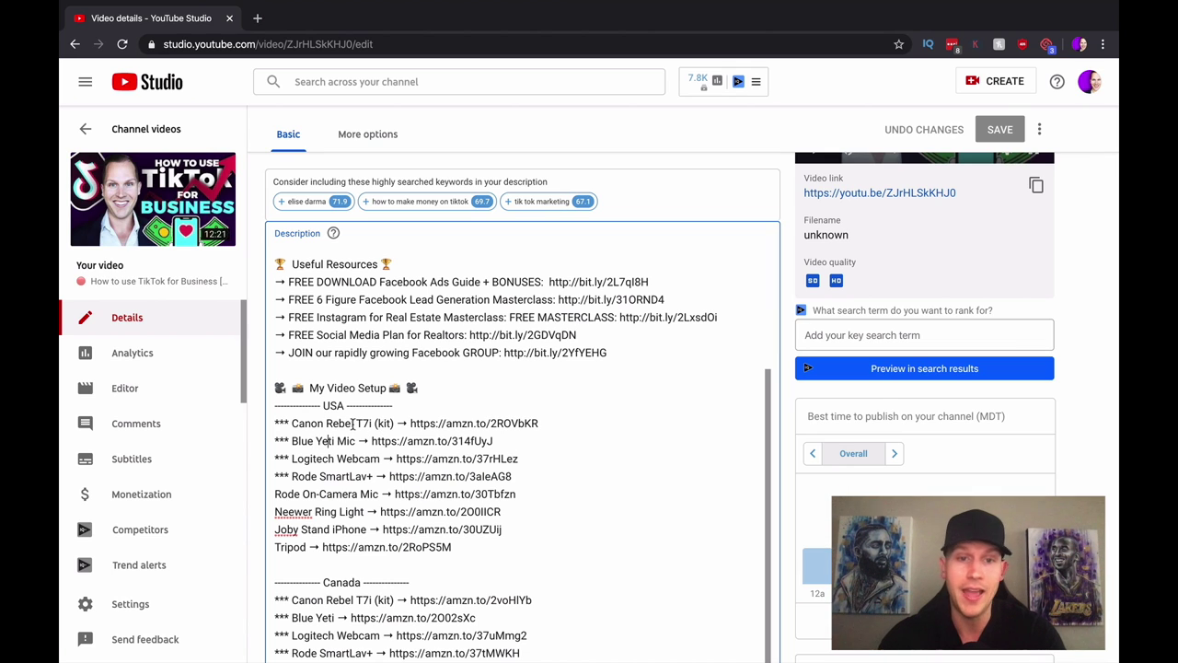
{"action": "left_click_drag", "start_coordinate": [539, 422], "coordinate": [411, 423]}
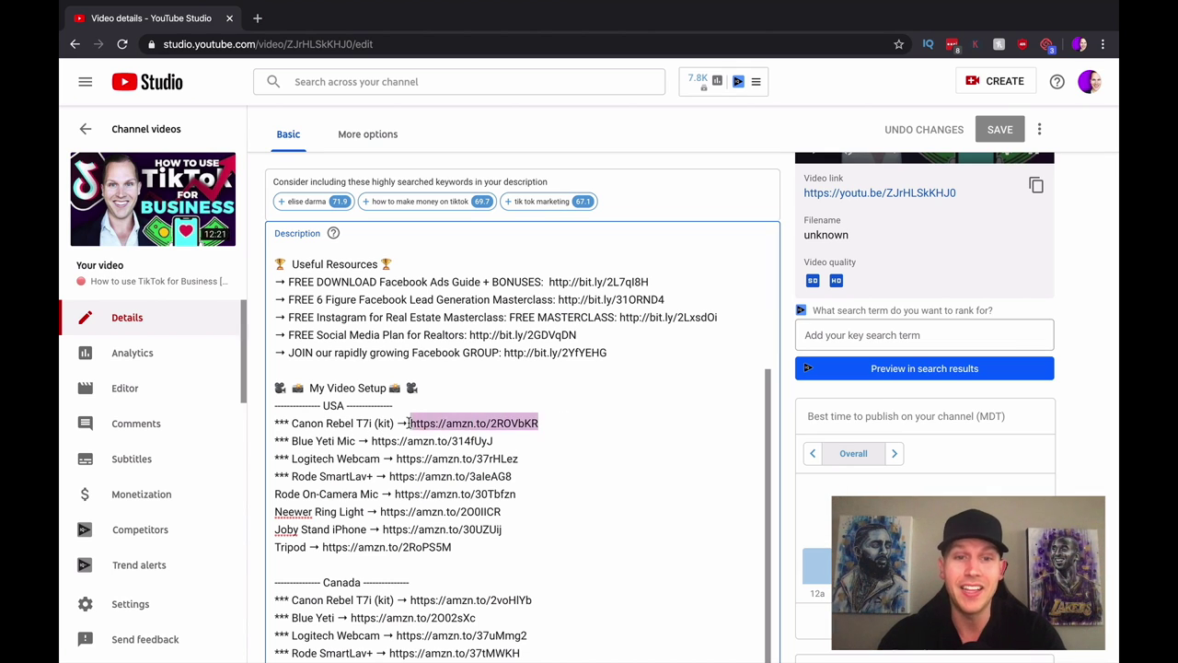
{"action": "left_click_drag", "start_coordinate": [532, 600], "coordinate": [410, 600]}
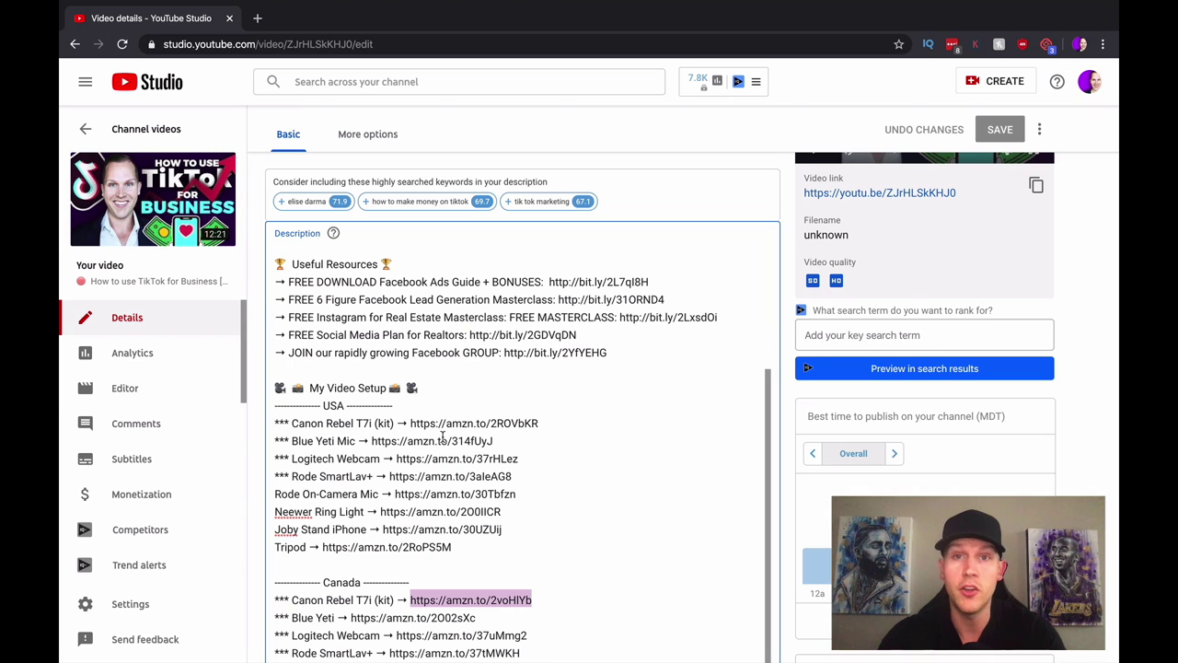
{"action": "left_click_drag", "start_coordinate": [478, 547], "coordinate": [274, 423]}
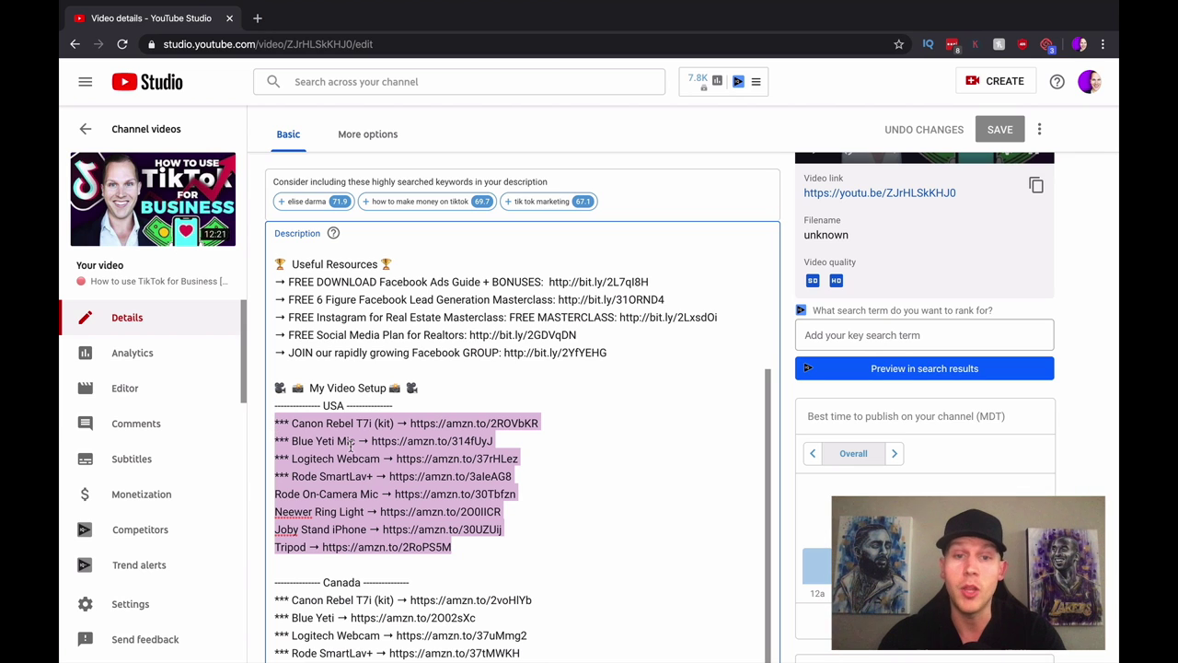
{"action": "left_click", "coordinate": [543, 467]}
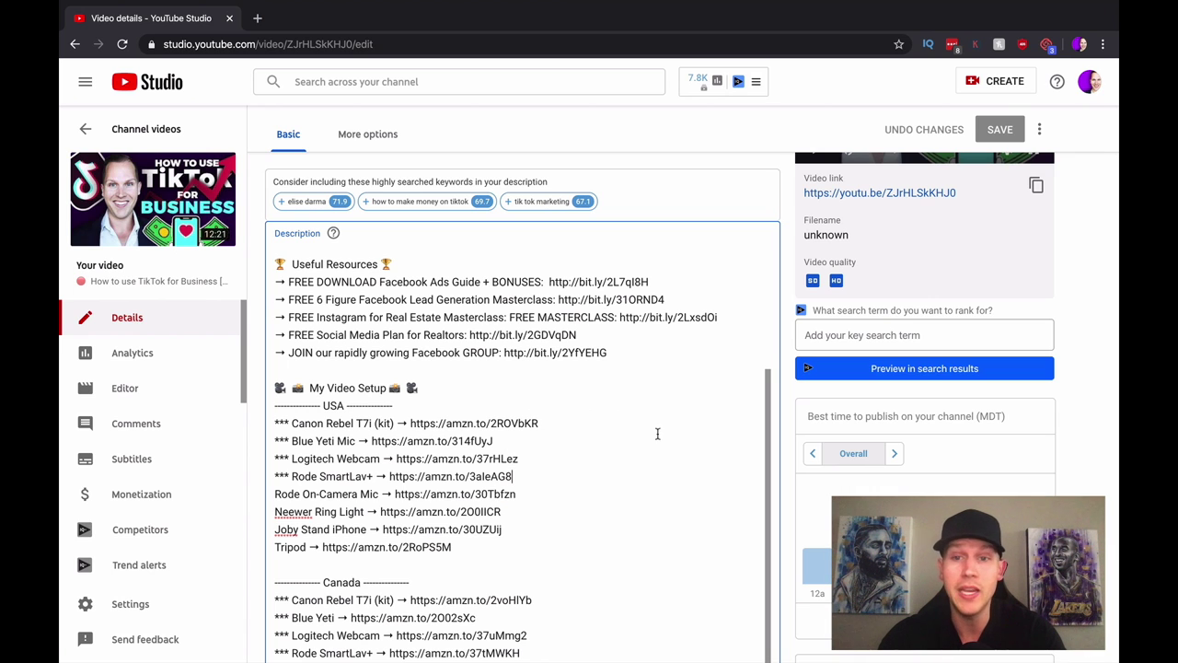
- Review the #howto #business #tiktok hashtags and the social media follow links near the end of the description
{"action": "scroll", "coordinate": [789, 342], "scroll_direction": "down", "scroll_amount": 3}
{"action": "scroll", "coordinate": [789, 341], "scroll_direction": "down", "scroll_amount": 5}
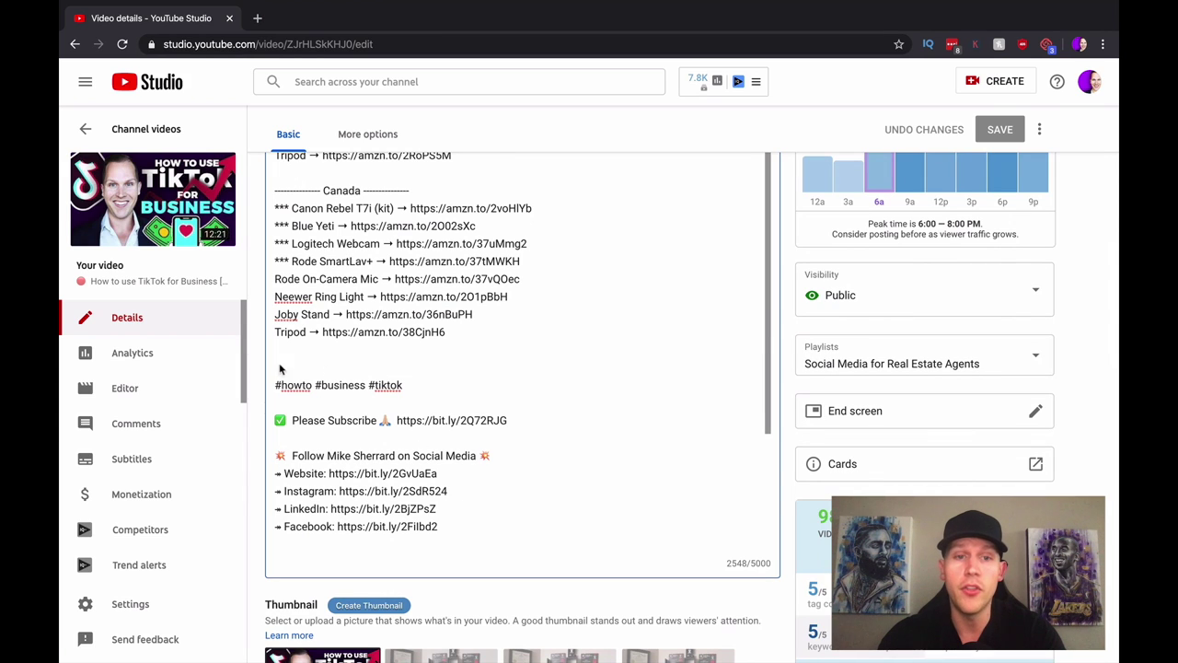
{"action": "left_click_drag", "start_coordinate": [405, 386], "coordinate": [276, 386]}
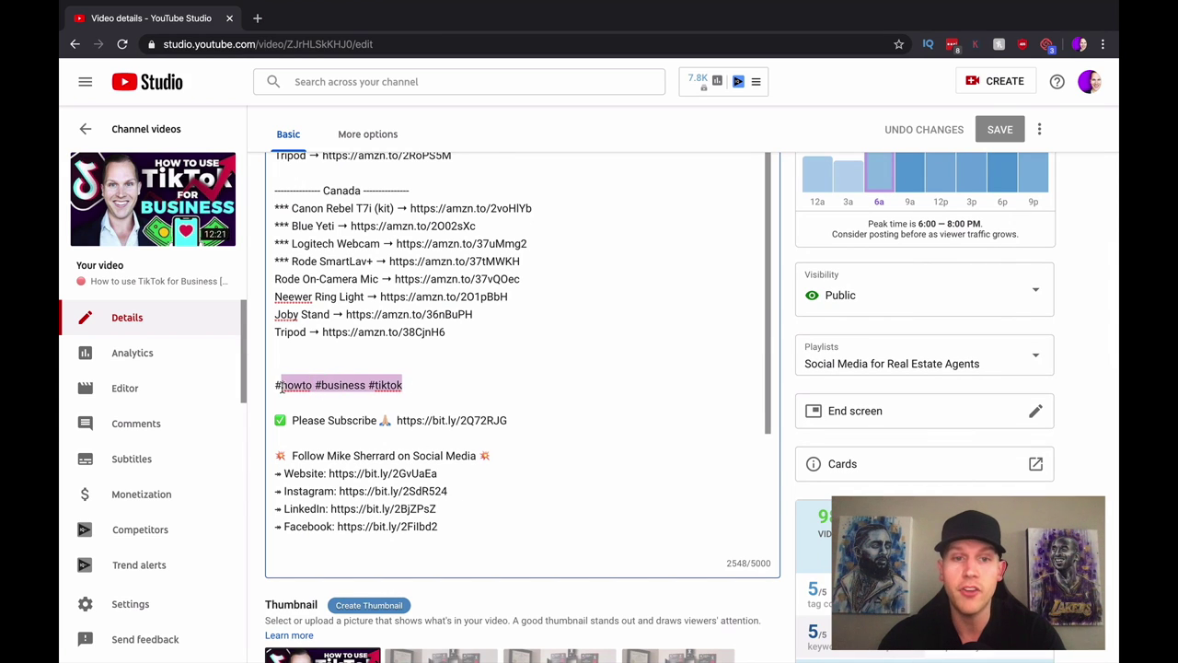
{"action": "left_click", "coordinate": [287, 402]}
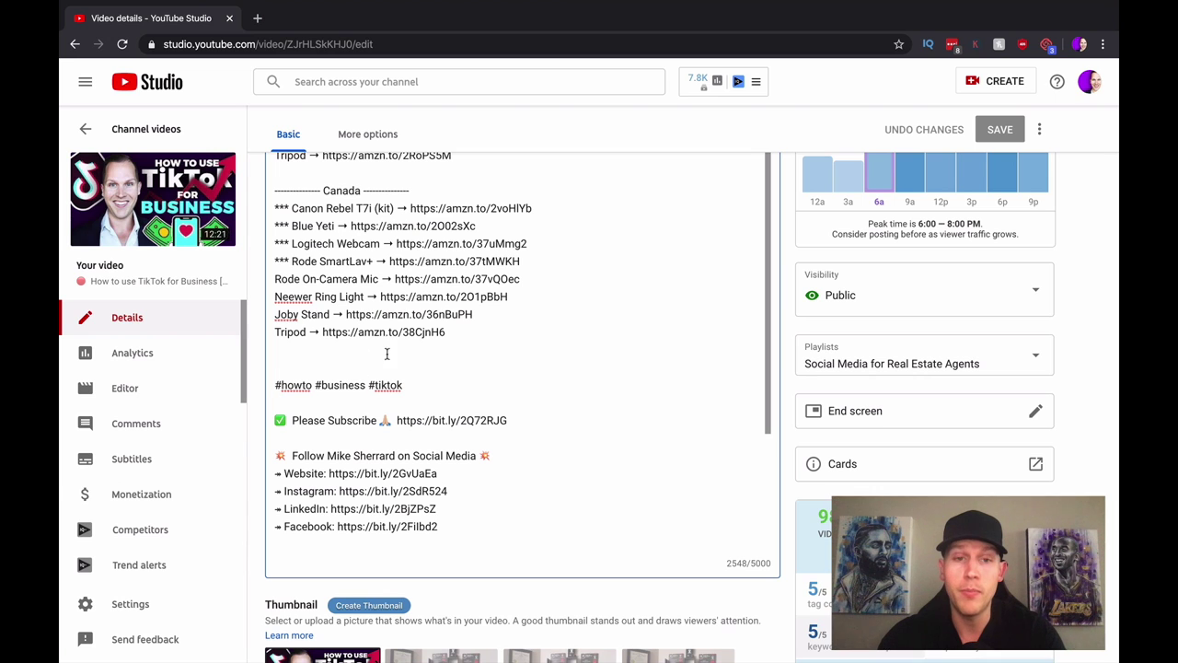
{"action": "scroll", "coordinate": [434, 467], "scroll_direction": "down", "scroll_amount": 1}
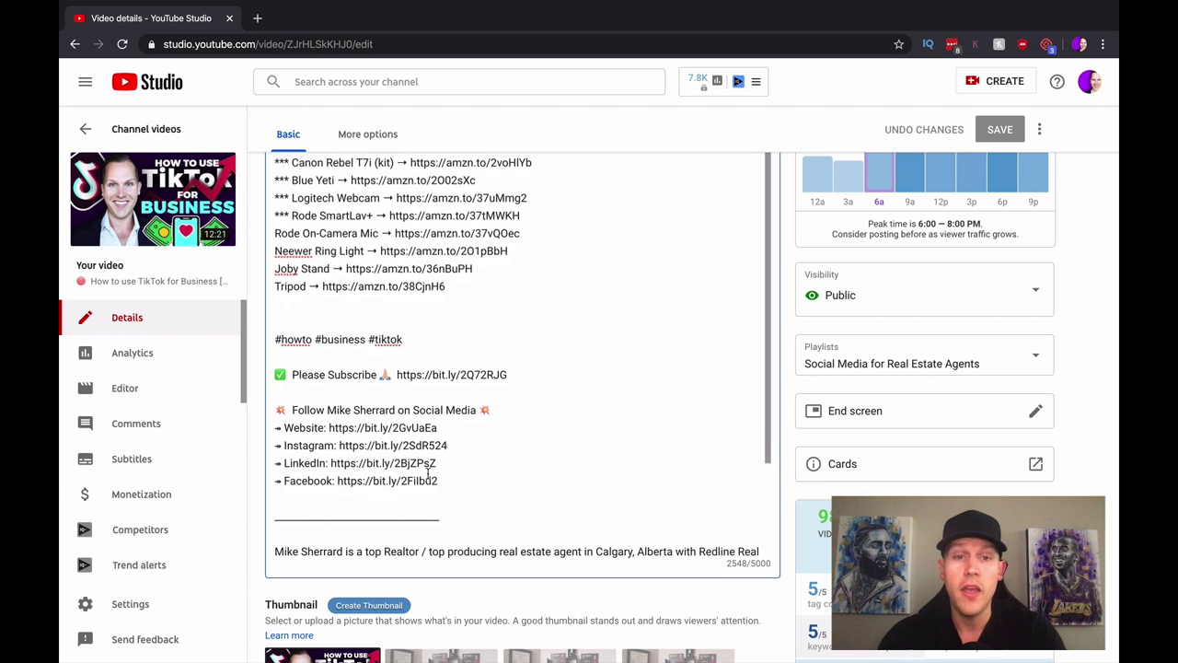
{"action": "left_click_drag", "start_coordinate": [440, 477], "coordinate": [276, 406]}
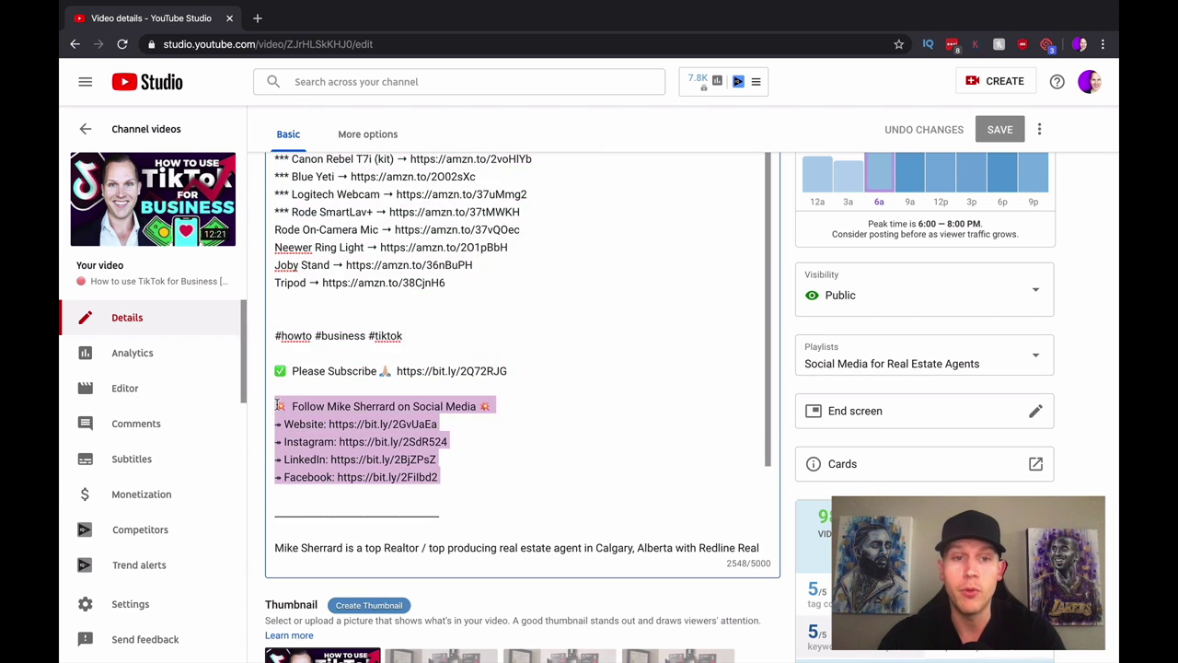
- Read the description's closing bio and disclaimer, and examine the video's list of tags with their vidIQ scores and rankings
{"action": "scroll", "coordinate": [569, 412], "scroll_direction": "down", "scroll_amount": 3}
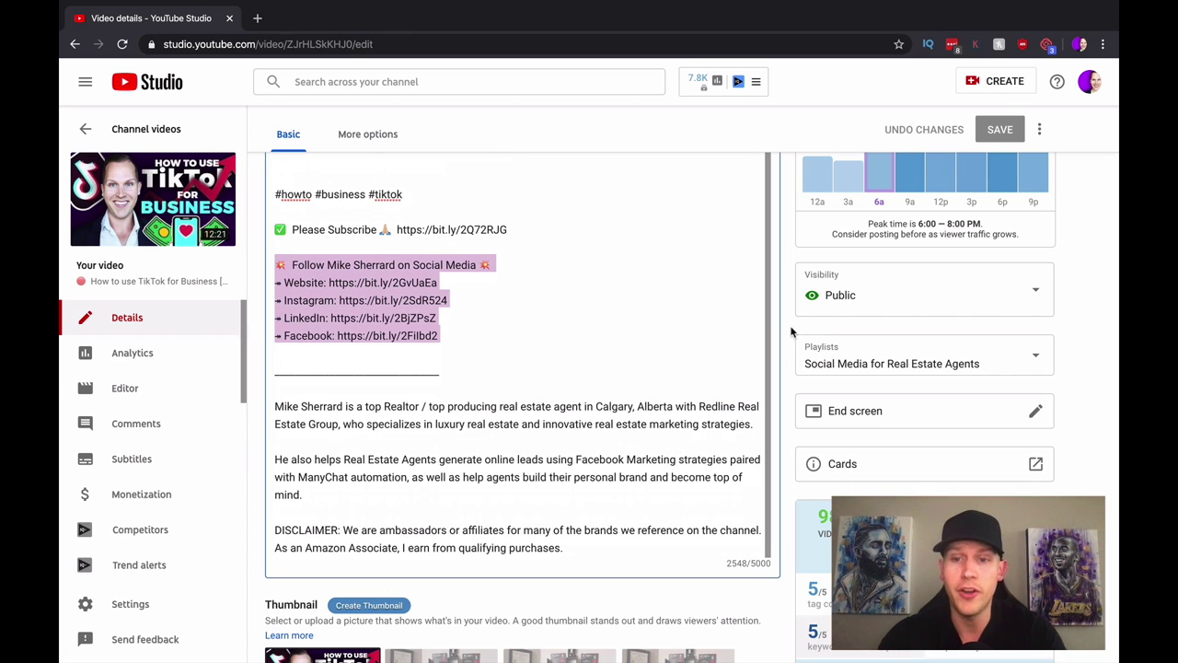
{"action": "scroll", "coordinate": [791, 331], "scroll_direction": "down", "scroll_amount": 1}
{"action": "scroll", "coordinate": [791, 331], "scroll_direction": "down", "scroll_amount": 2}
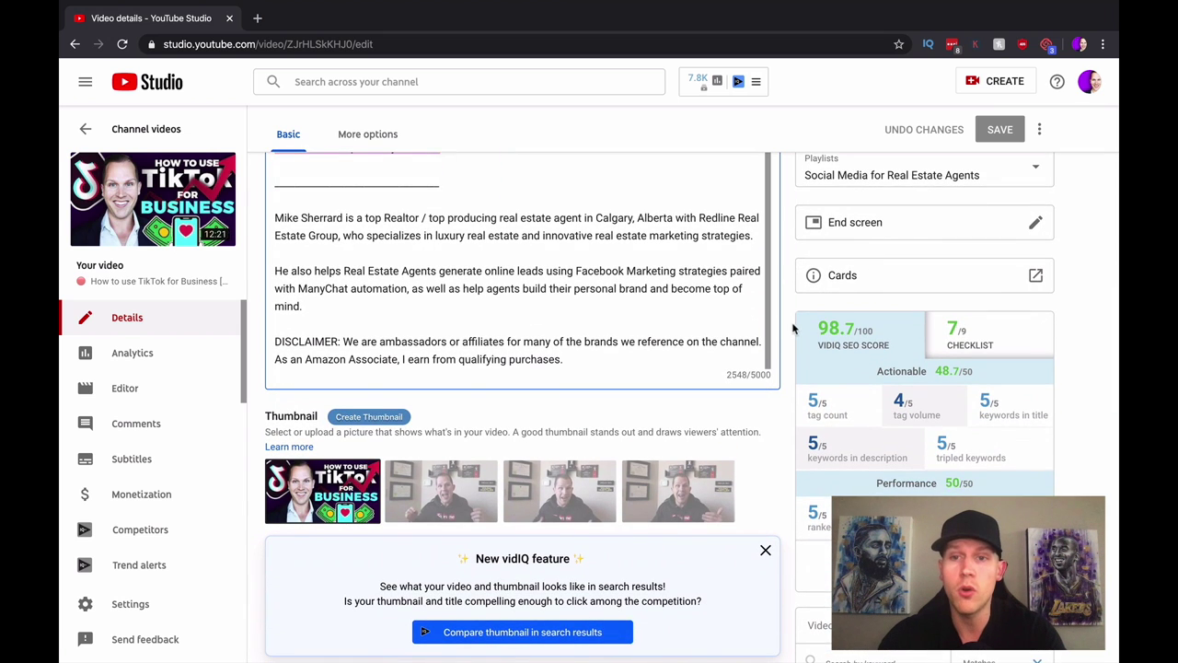
{"action": "scroll", "coordinate": [791, 336], "scroll_direction": "down", "scroll_amount": 6}
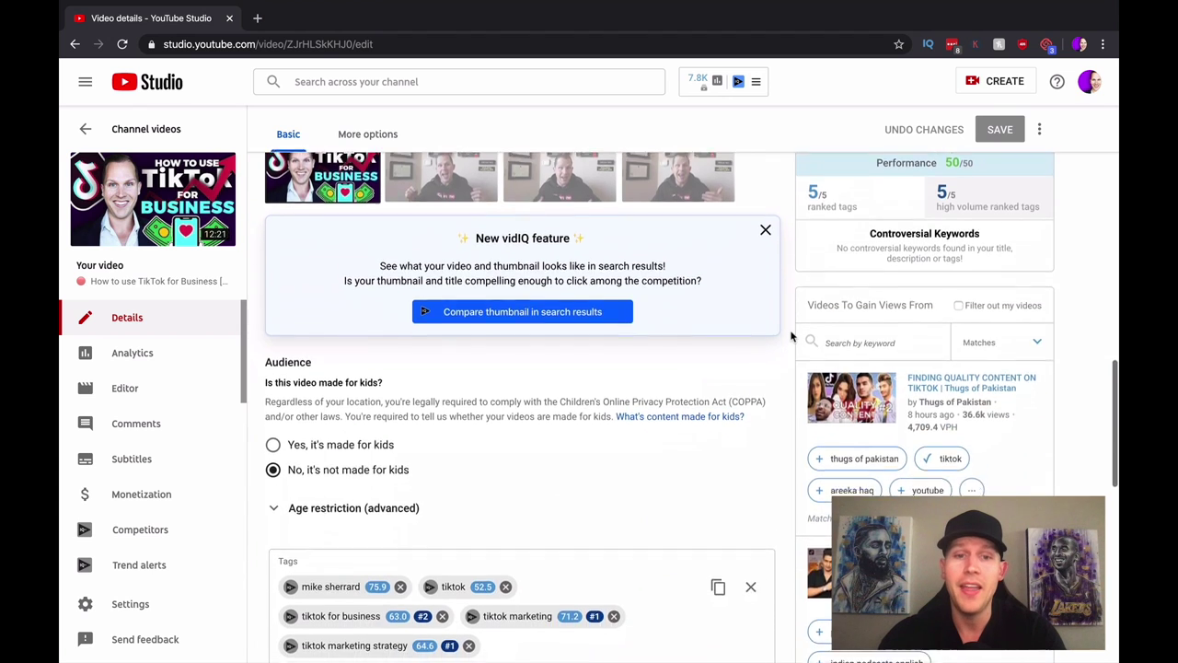
{"action": "scroll", "coordinate": [789, 336], "scroll_direction": "down", "scroll_amount": 4}
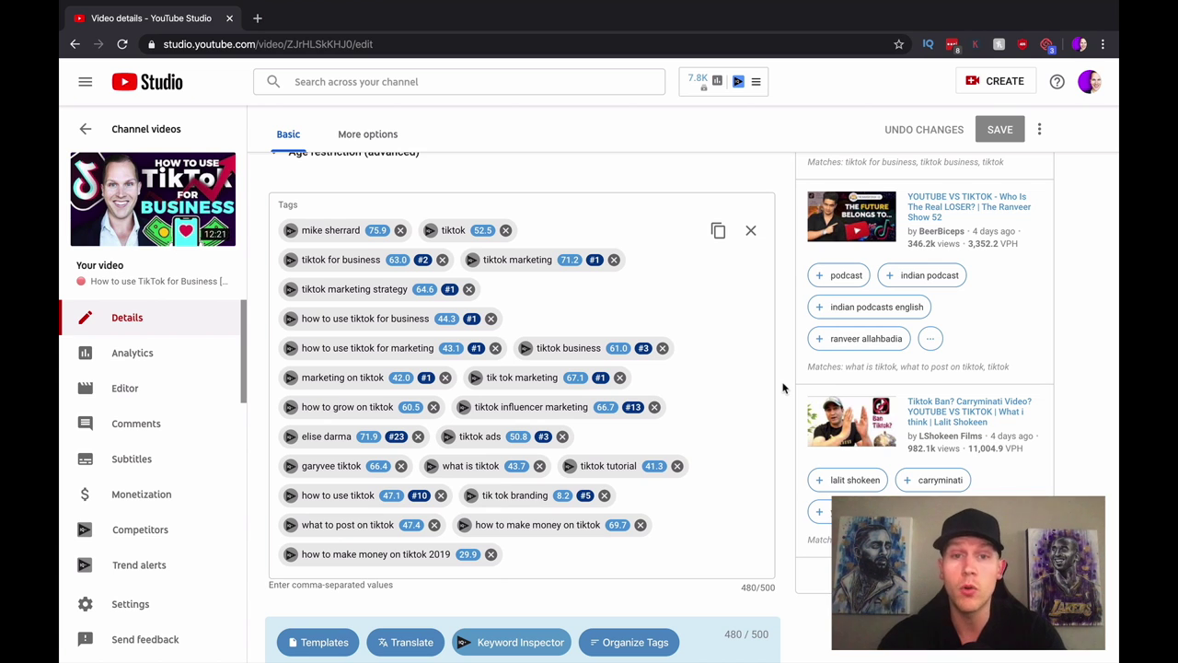
{"action": "mouse_move", "coordinate": [349, 244]}
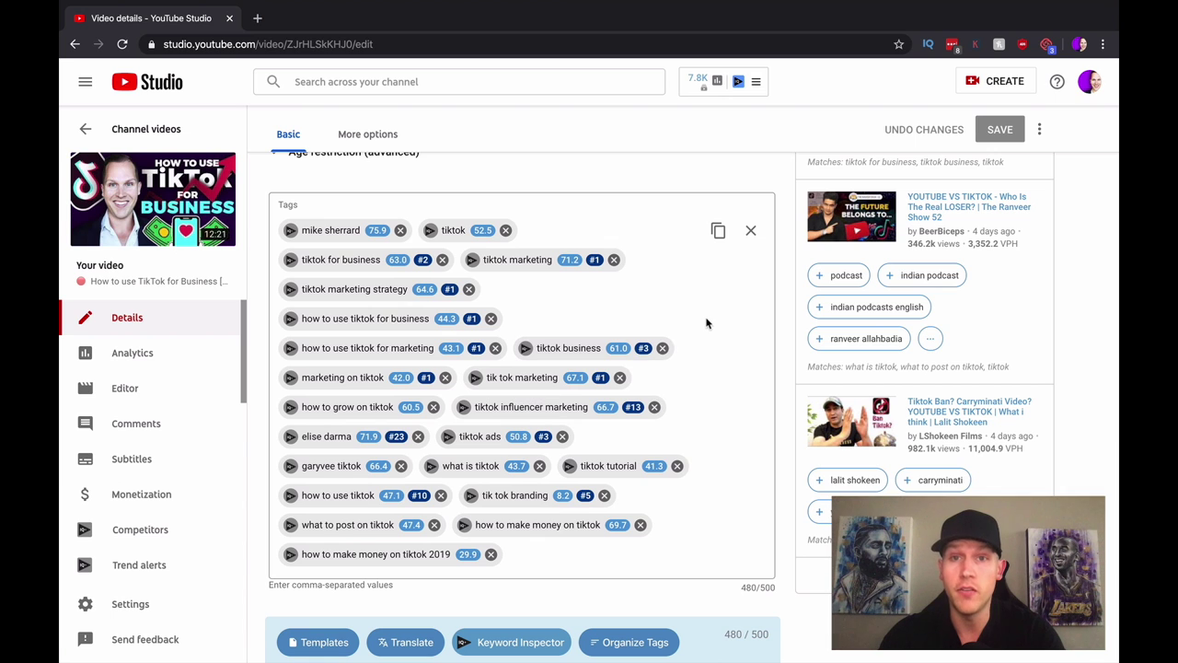
- Preview the video's end screen from just before its subscribe, playlist and best-for-viewer elements start, and close the editor by discarding changes
{"action": "scroll", "coordinate": [794, 299], "scroll_direction": "up", "scroll_amount": 10}
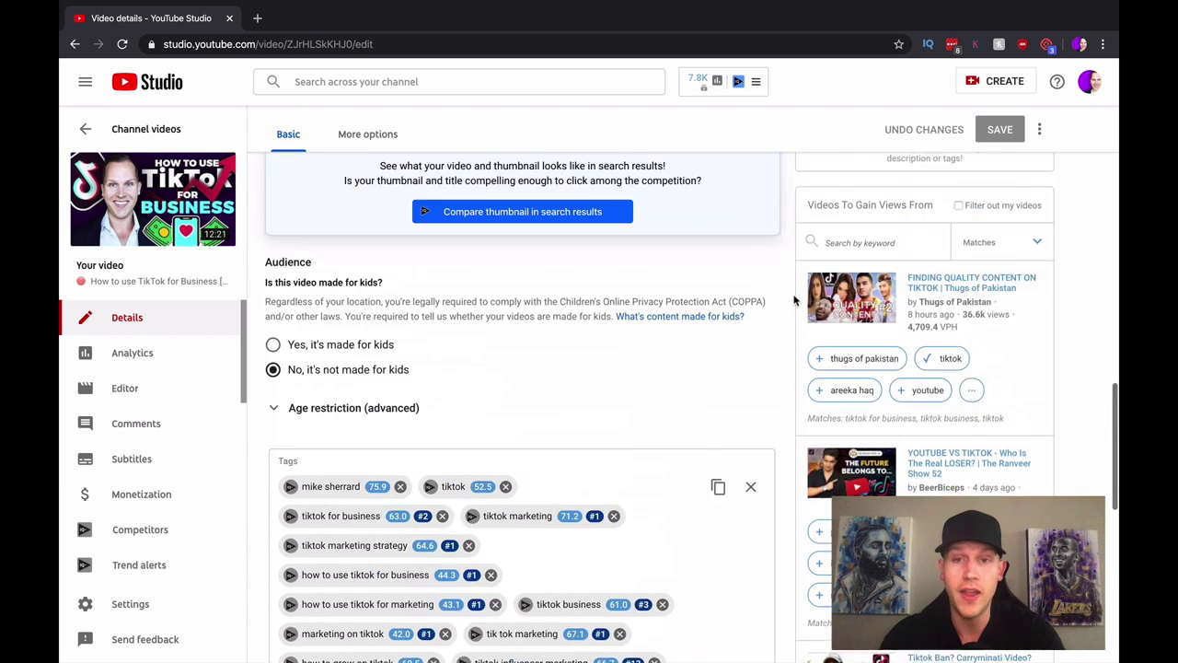
{"action": "scroll", "coordinate": [794, 299], "scroll_direction": "up", "scroll_amount": 3}
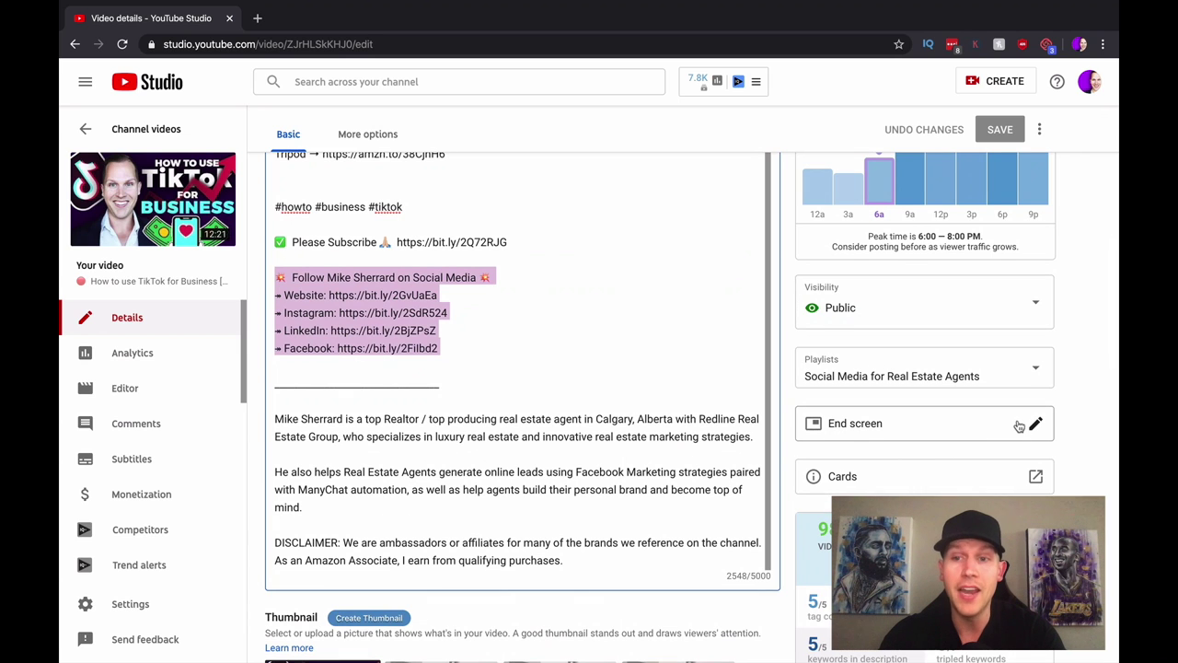
{"action": "left_click", "coordinate": [1038, 424]}
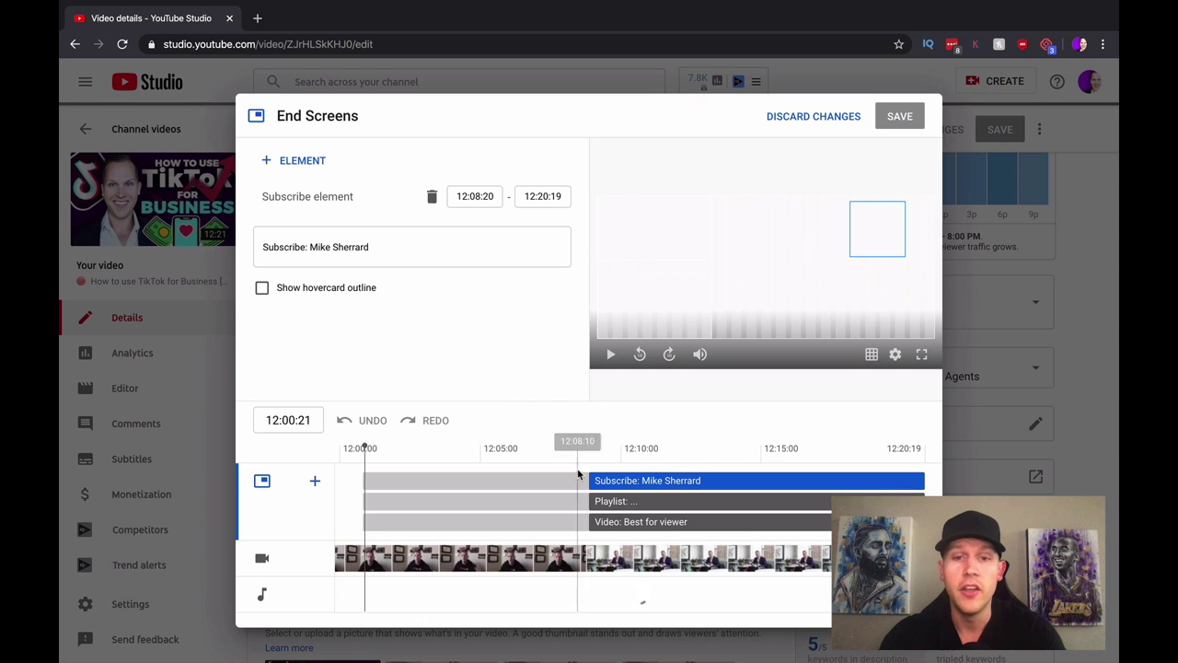
{"action": "left_click", "coordinate": [588, 457]}
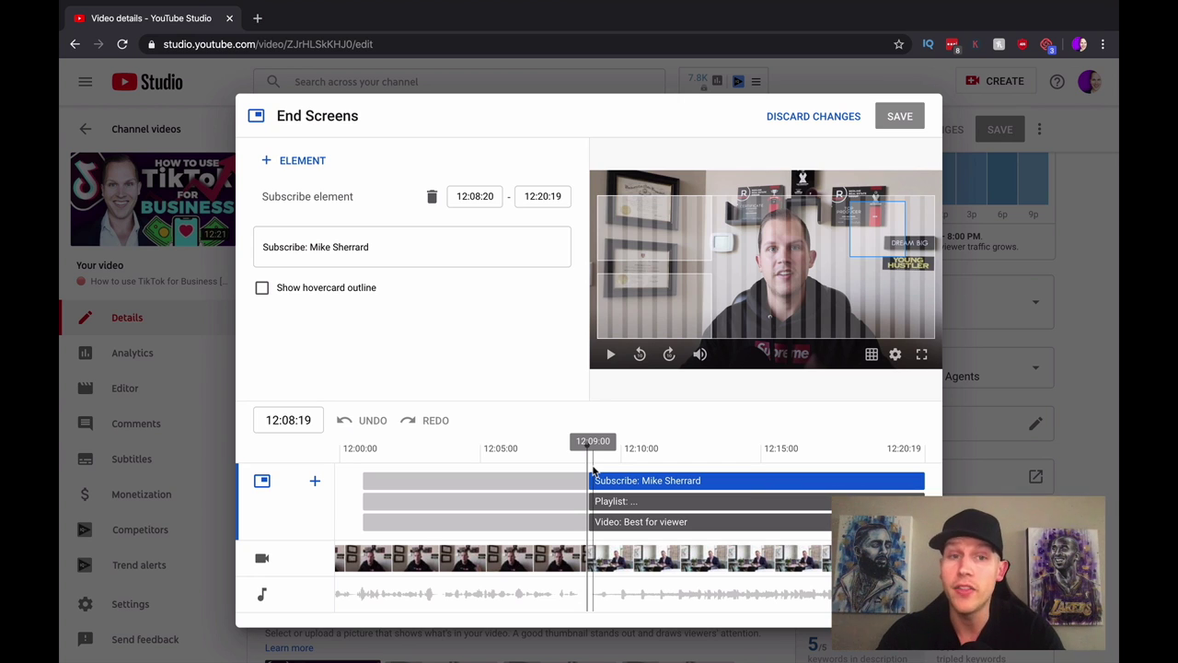
{"action": "left_click", "coordinate": [576, 460]}
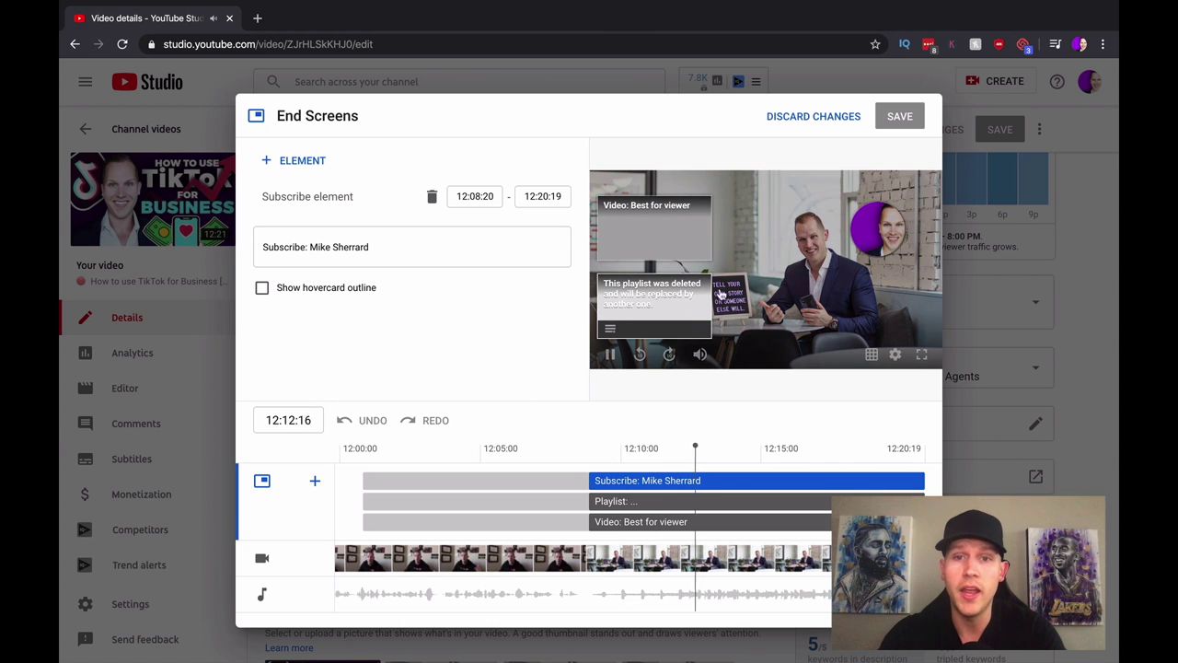
{"action": "mouse_move", "coordinate": [882, 234]}
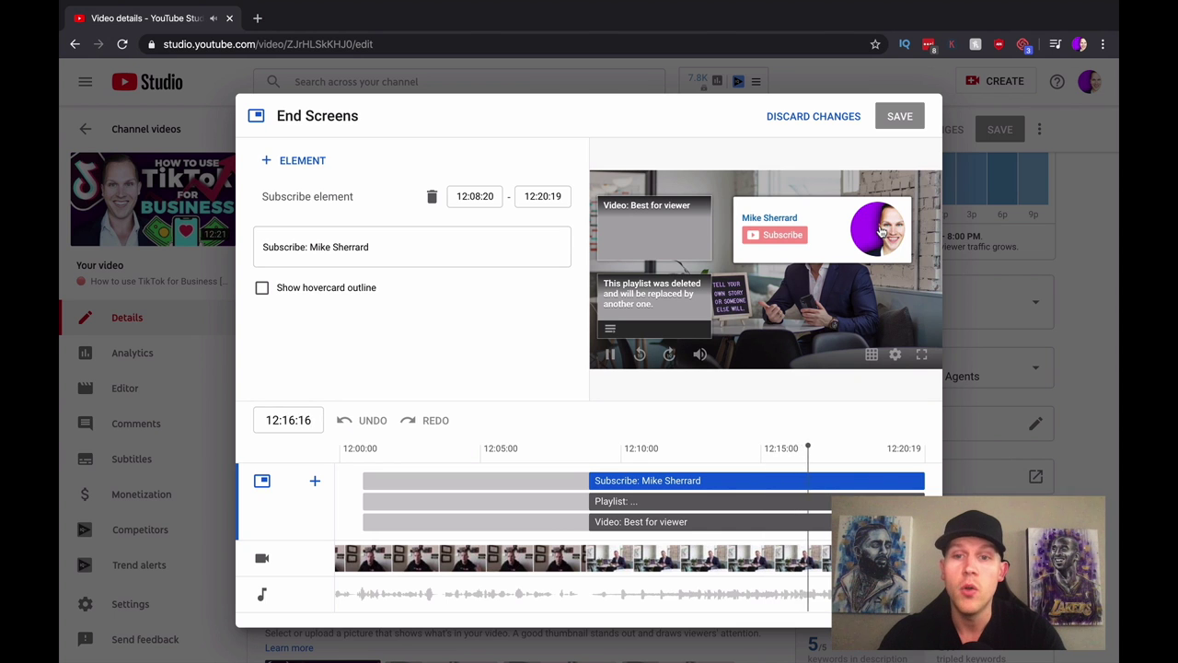
{"action": "left_click", "coordinate": [815, 118]}
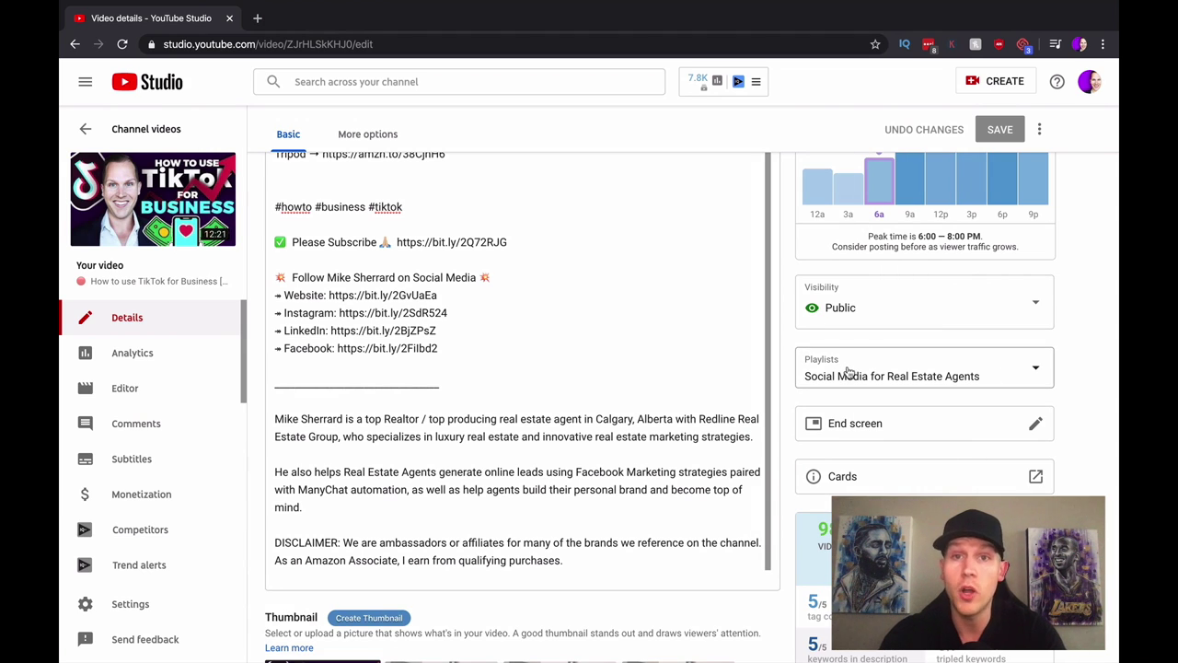
- Open the video's cards editor, preview the suggested video cards at 2:00 and 3:00, and close the editor
{"action": "left_click", "coordinate": [1035, 476]}
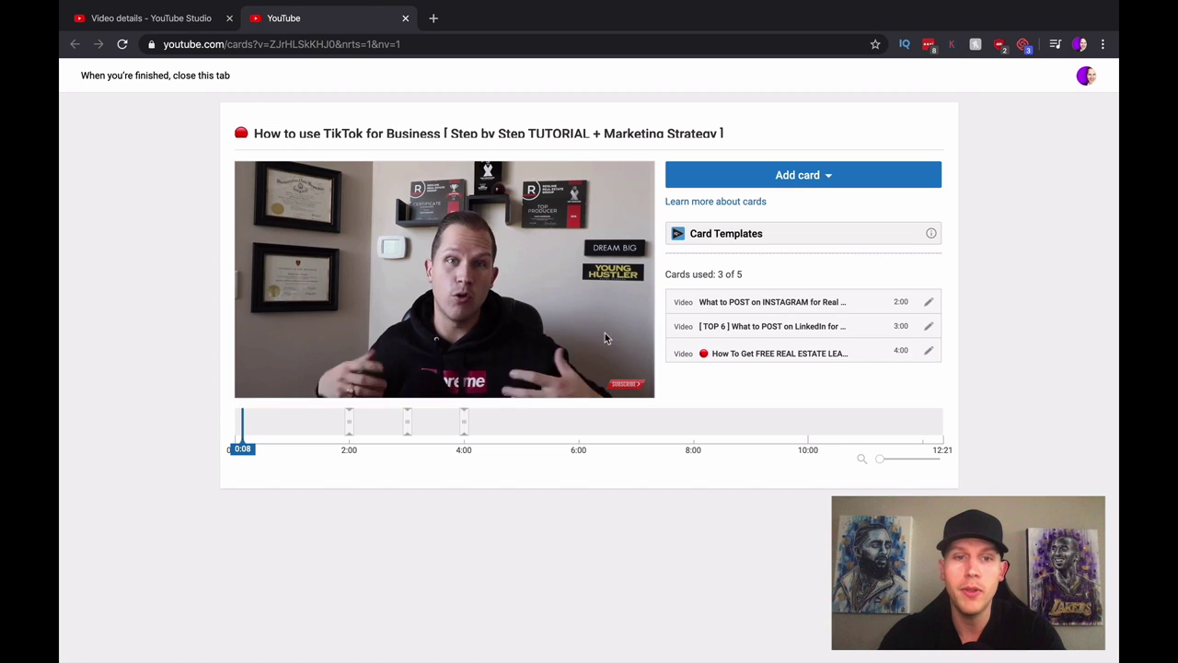
{"action": "left_click", "coordinate": [341, 421]}
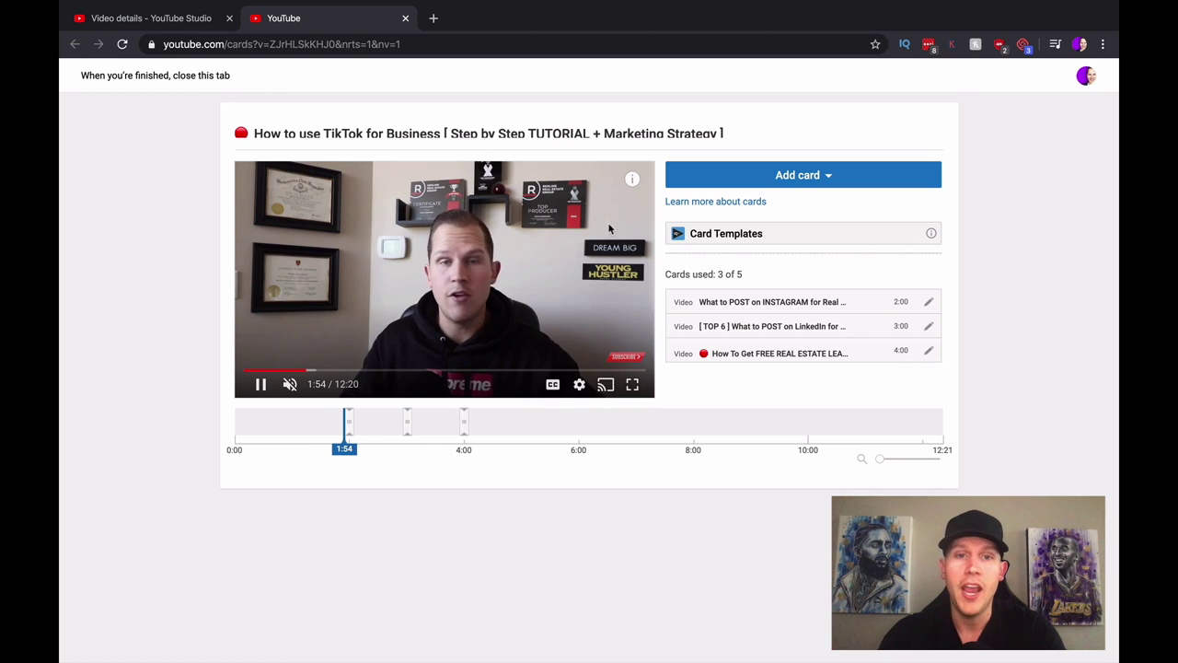
{"action": "mouse_move", "coordinate": [632, 191]}
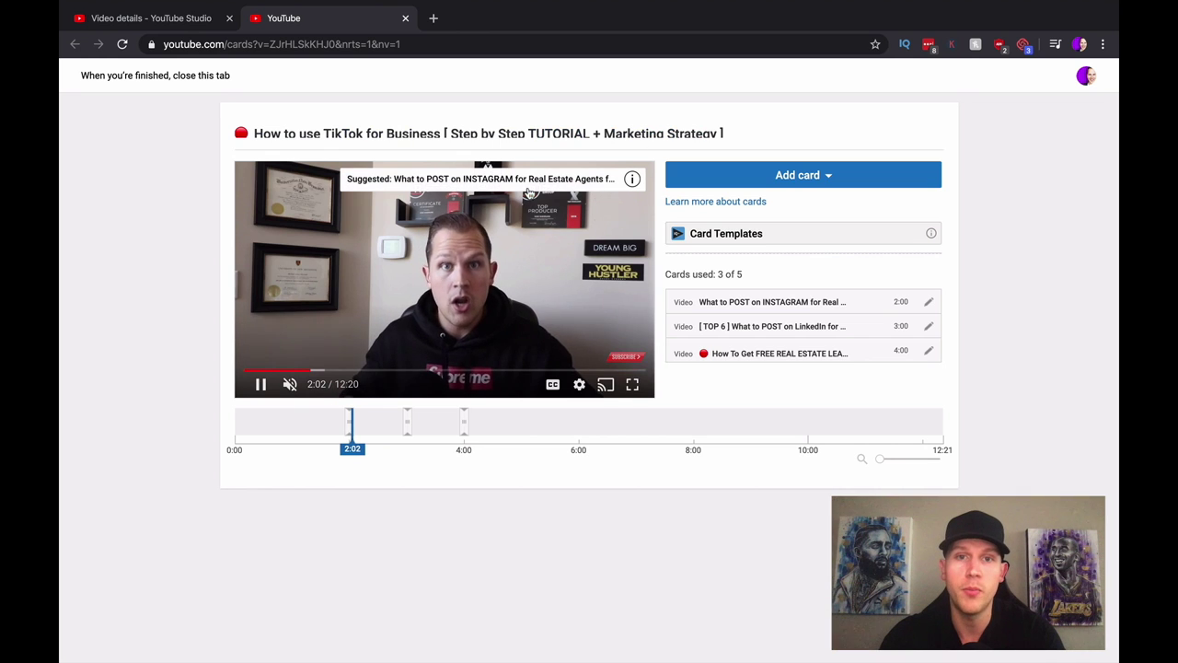
{"action": "left_click", "coordinate": [400, 419]}
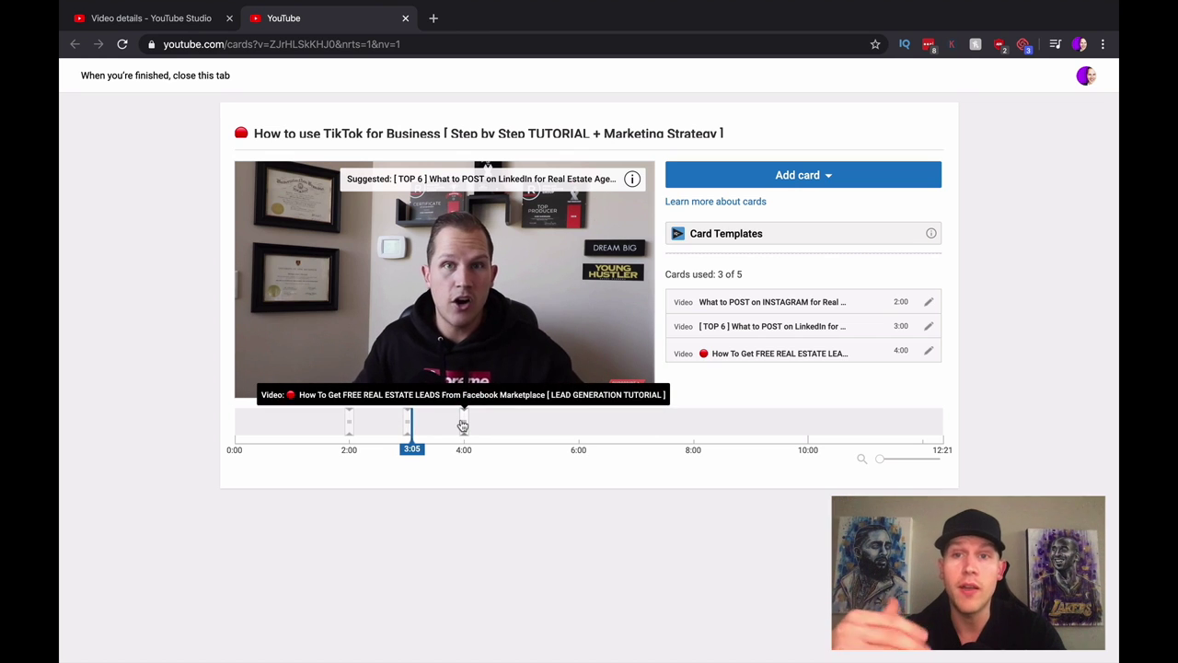
{"action": "left_click", "coordinate": [405, 19]}
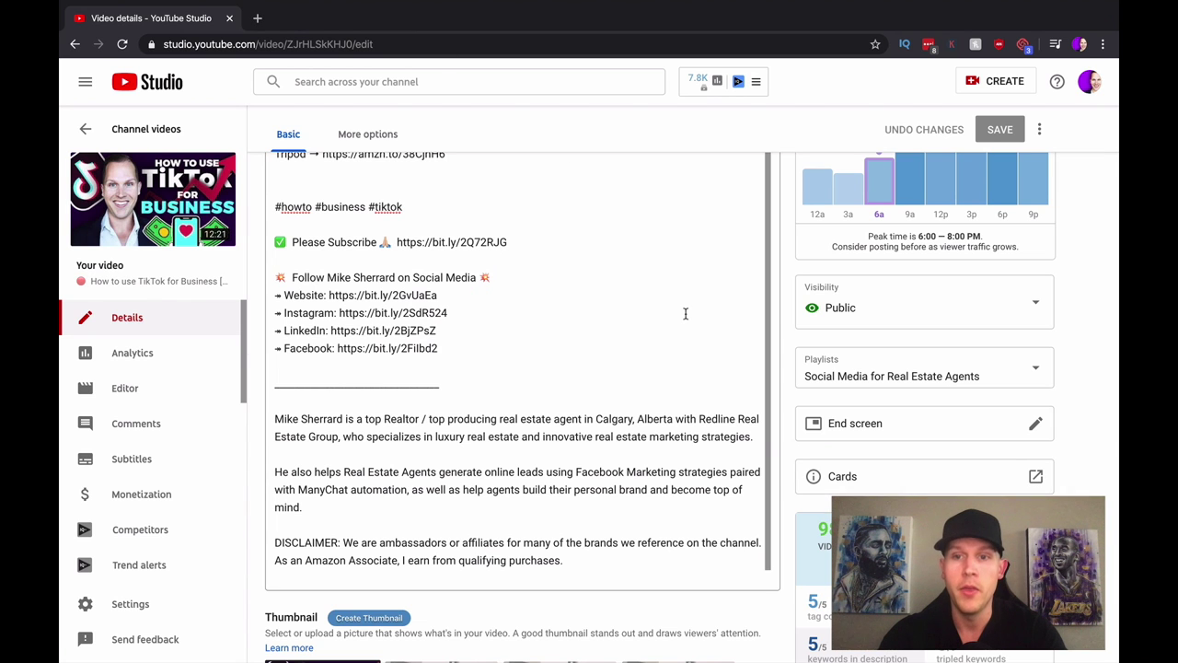
- Go from Studio to the account's own channel page and review its created playlists
{"action": "scroll", "coordinate": [685, 314], "scroll_direction": "up", "scroll_amount": 5}
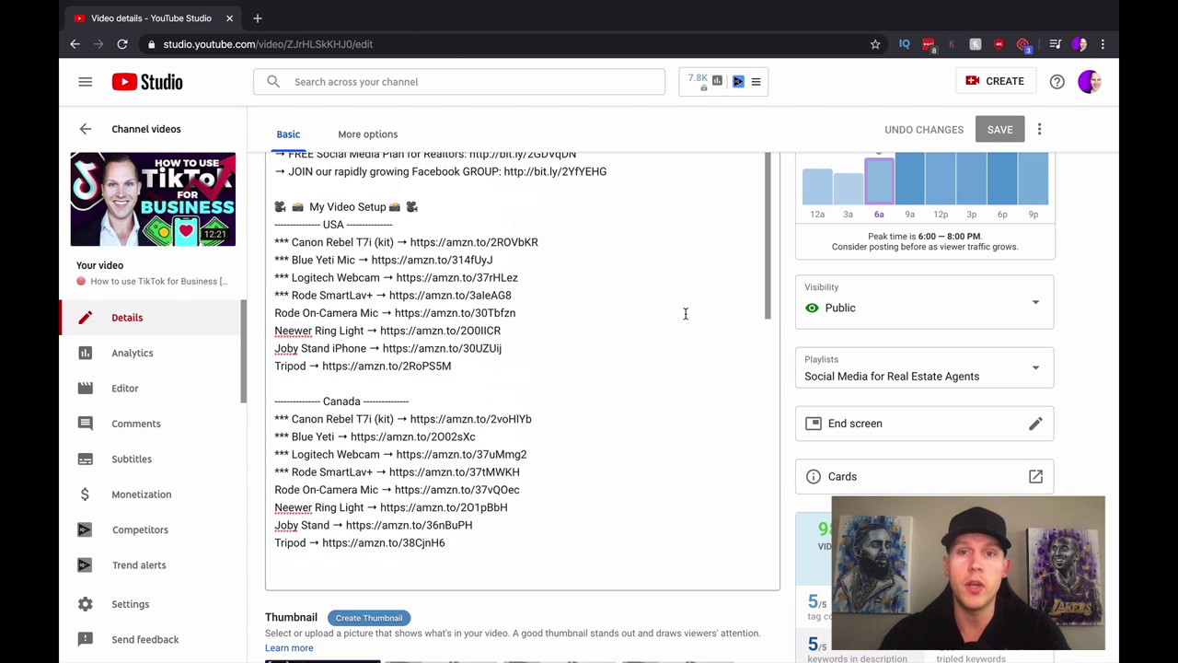
{"action": "left_click", "coordinate": [1089, 81]}
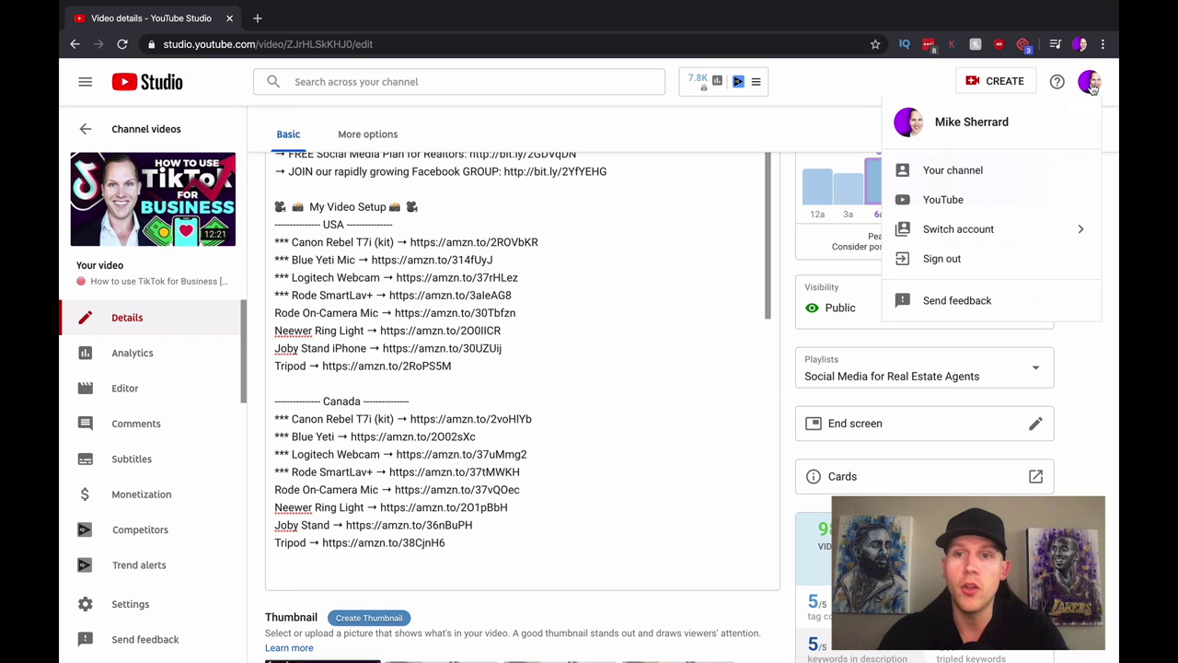
{"action": "left_click", "coordinate": [958, 174]}
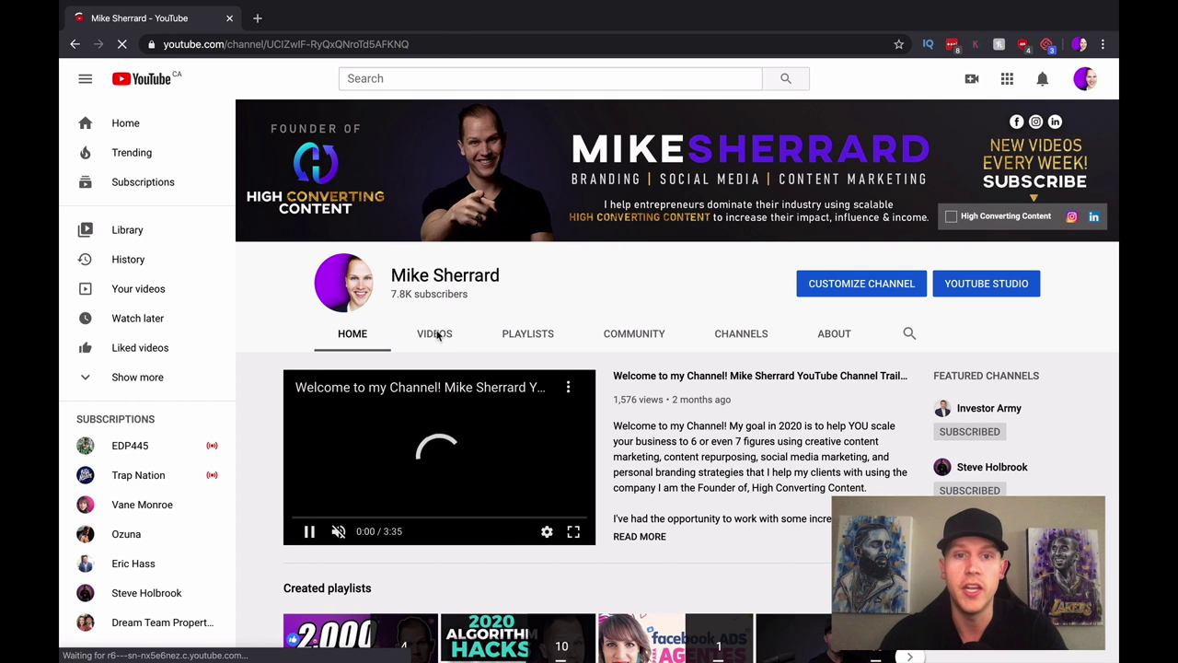
{"action": "left_click", "coordinate": [522, 335]}
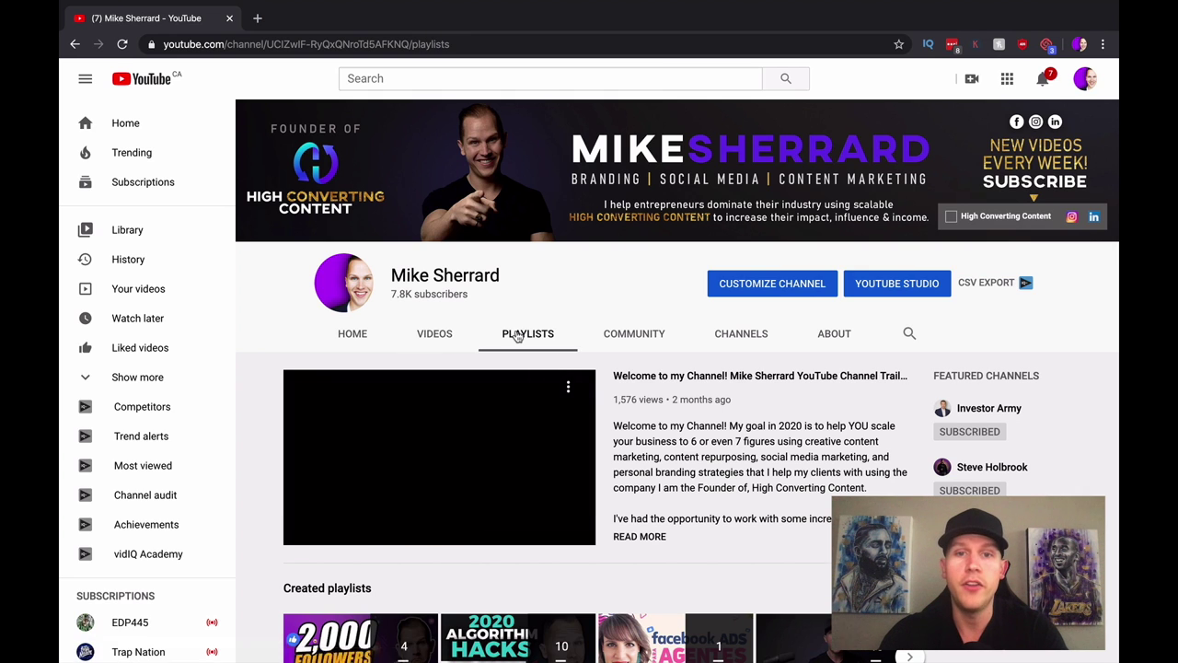
{"action": "scroll", "coordinate": [391, 279], "scroll_direction": "down", "scroll_amount": 4}
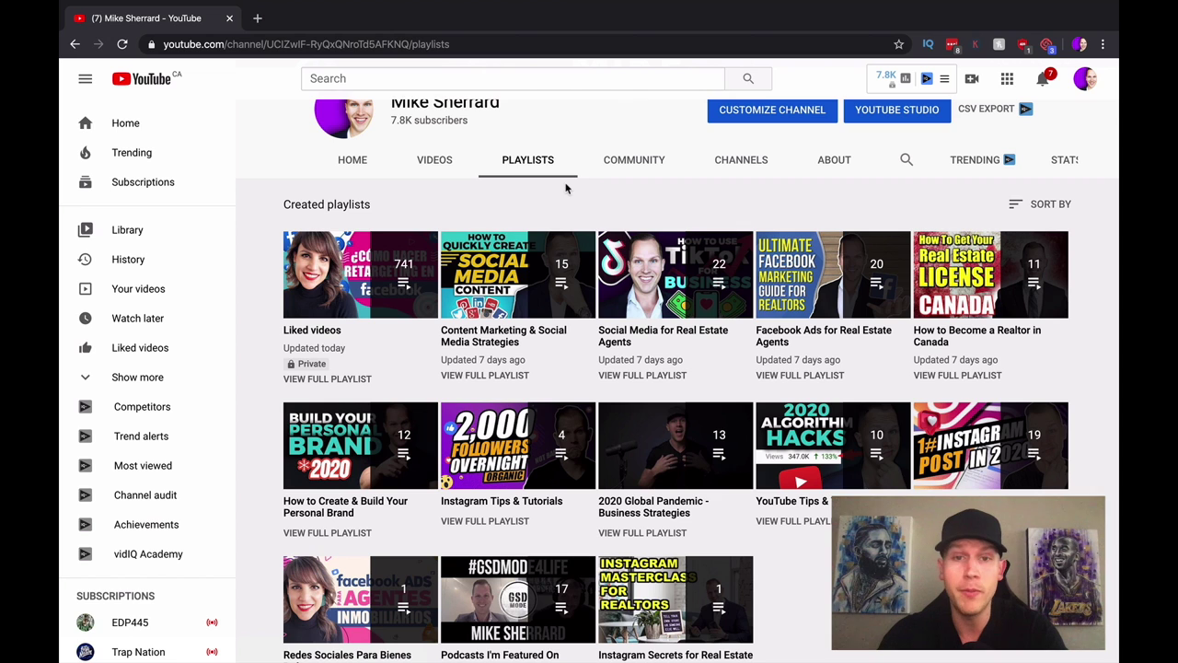
- Open the channel's video "How to BUILD Your PERSONAL BRAND in 2020 [8 EASY TIPS]", pause it and expand its full description
{"action": "left_click", "coordinate": [442, 160]}
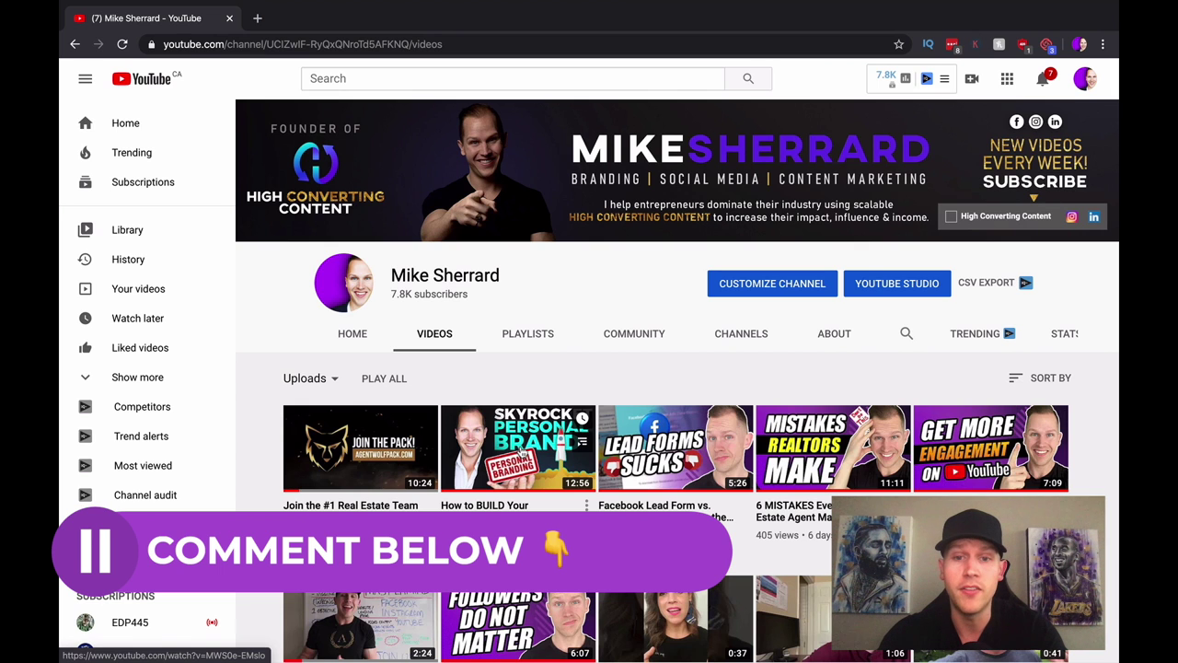
{"action": "left_click", "coordinate": [523, 451]}
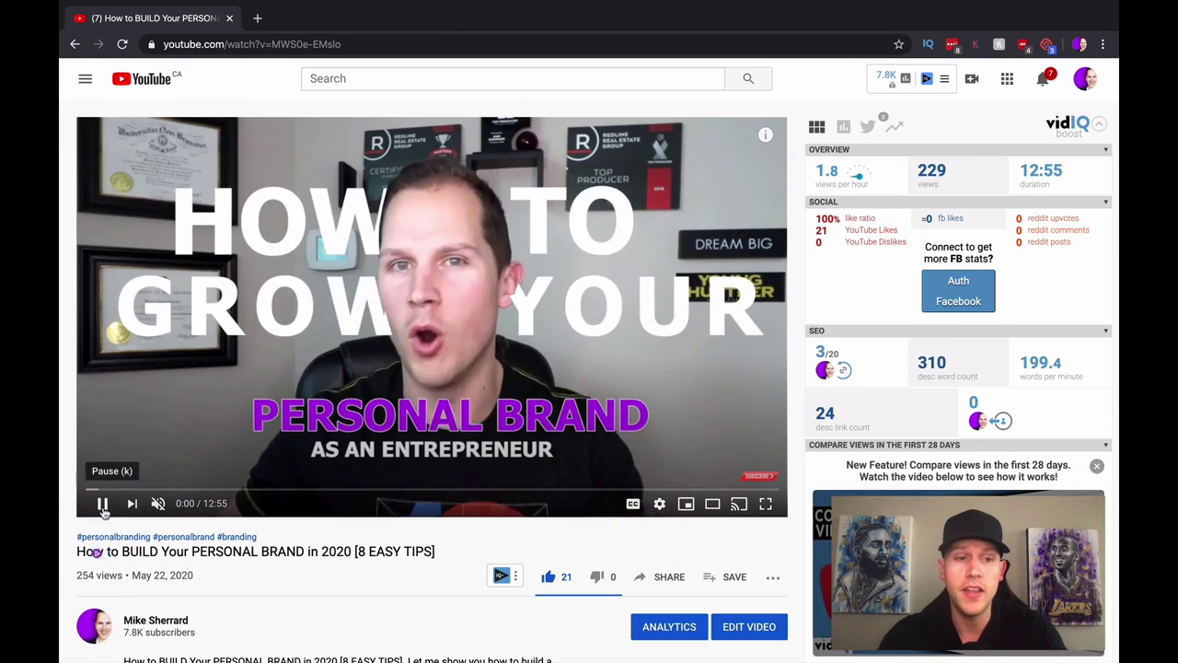
{"action": "left_click", "coordinate": [102, 508]}
{"action": "scroll", "coordinate": [244, 565], "scroll_direction": "down", "scroll_amount": 5}
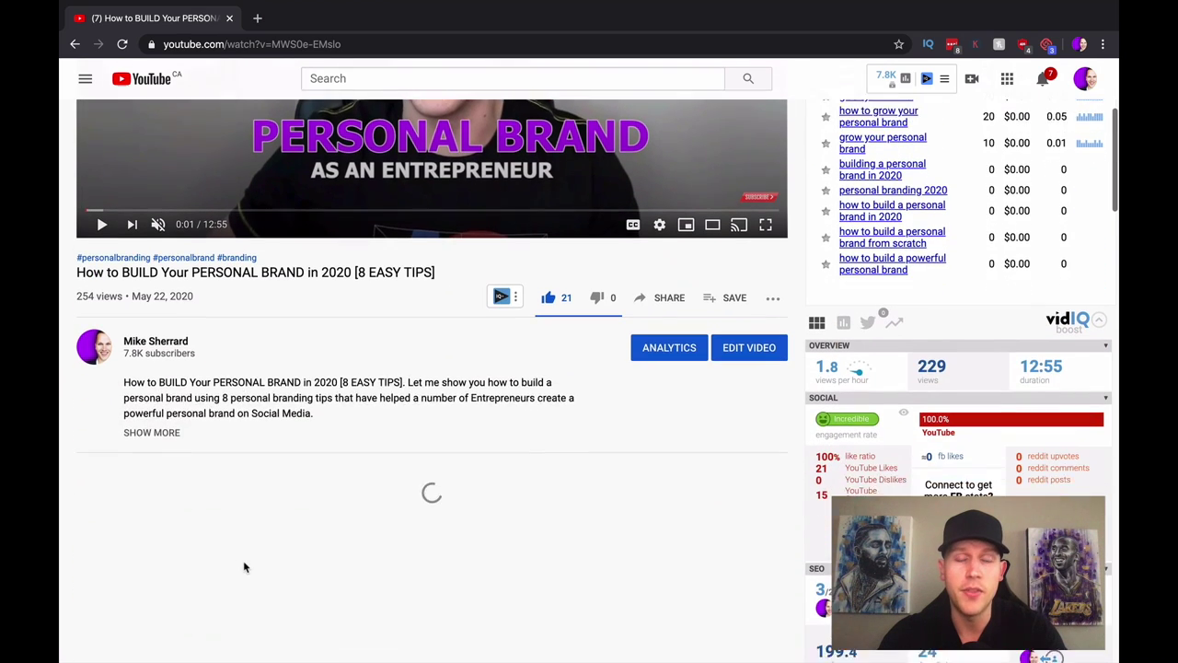
{"action": "left_click", "coordinate": [158, 415]}
{"action": "scroll", "coordinate": [477, 428], "scroll_direction": "down", "scroll_amount": 3}
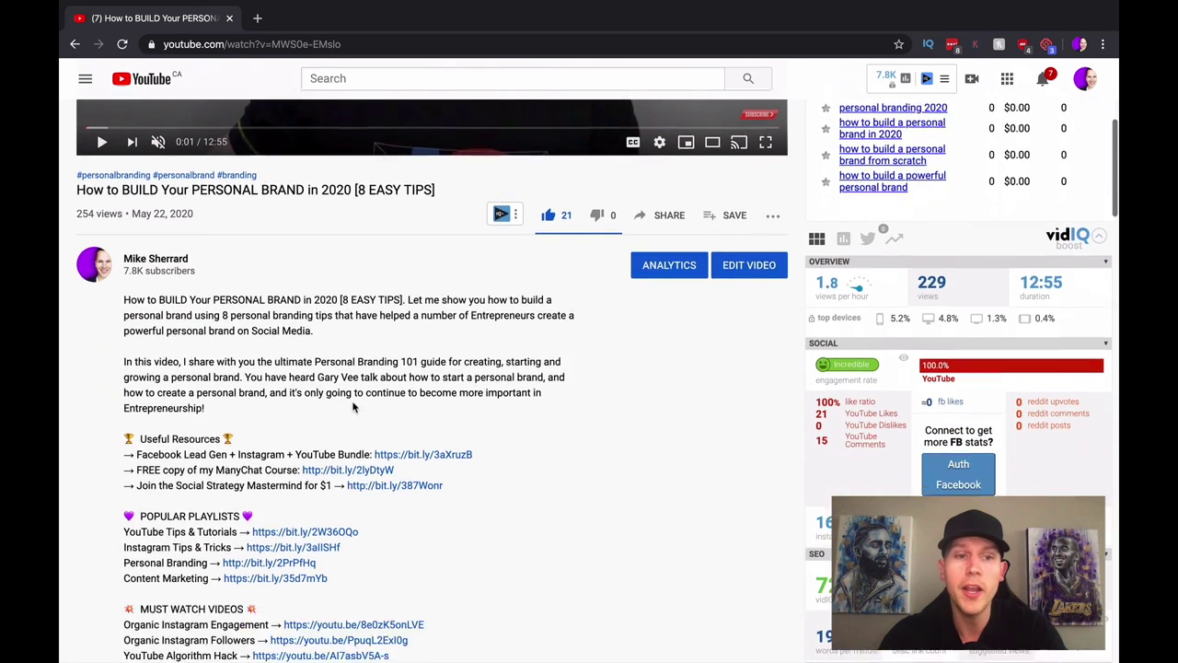
- Highlight the description from Useful Resources downward and review its resource, playlist, must-watch video and video setup links
{"action": "scroll", "coordinate": [477, 428], "scroll_direction": "down", "scroll_amount": 1}
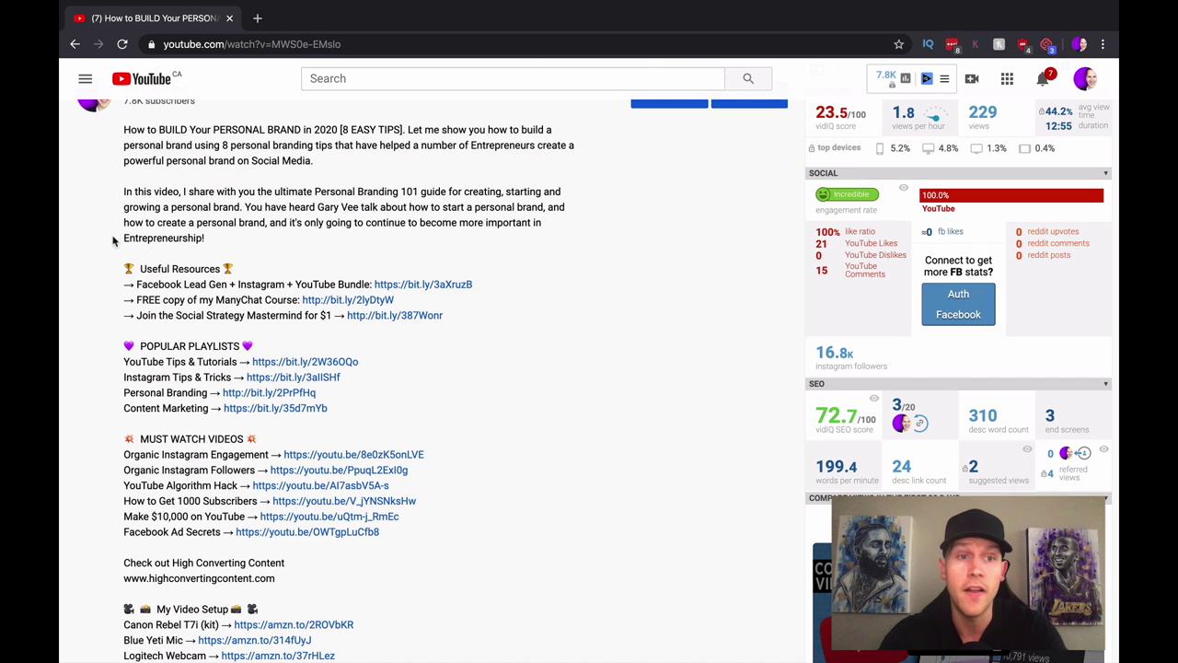
{"action": "left_click_drag", "start_coordinate": [126, 269], "coordinate": [602, 548]}
{"action": "scroll", "coordinate": [415, 546], "scroll_direction": "down", "scroll_amount": 3}
{"action": "scroll", "coordinate": [417, 545], "scroll_direction": "down", "scroll_amount": 5}
{"action": "scroll", "coordinate": [602, 548], "scroll_direction": "up", "scroll_amount": 7}
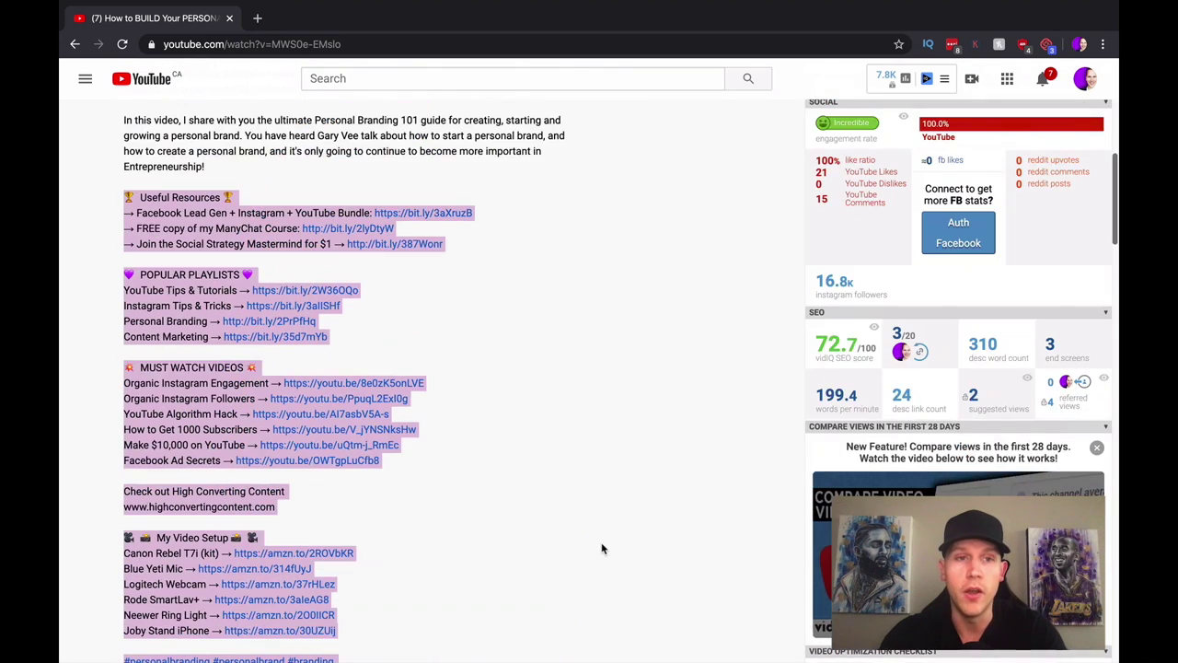
{"action": "scroll", "coordinate": [399, 363], "scroll_direction": "up", "scroll_amount": 2}
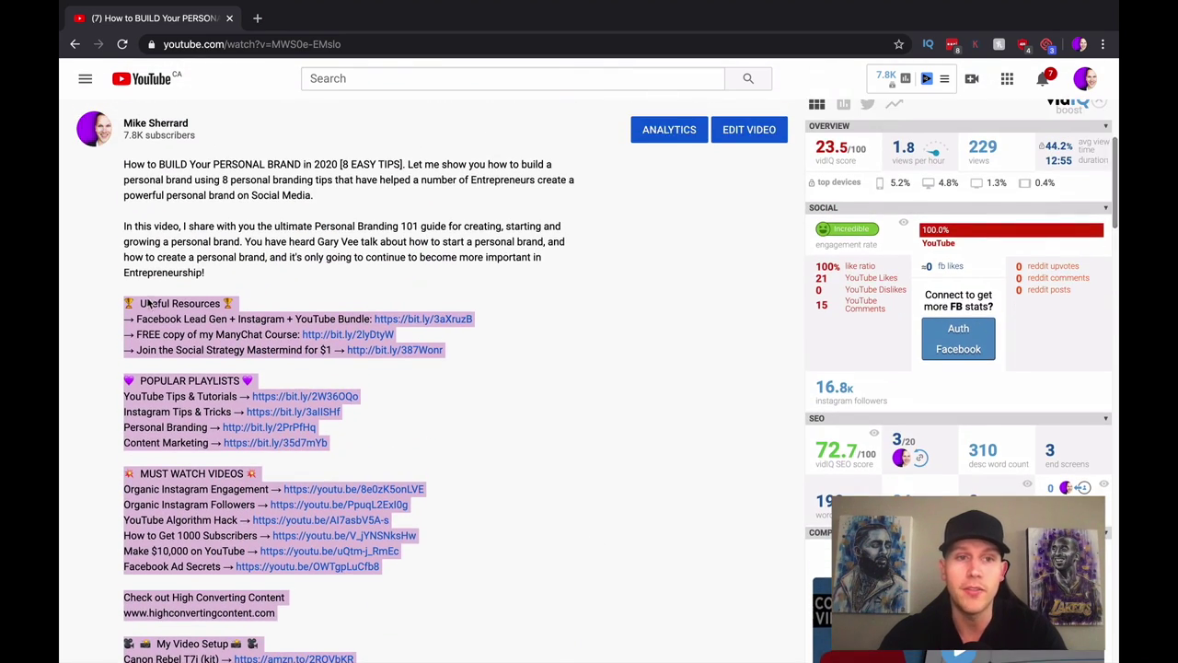